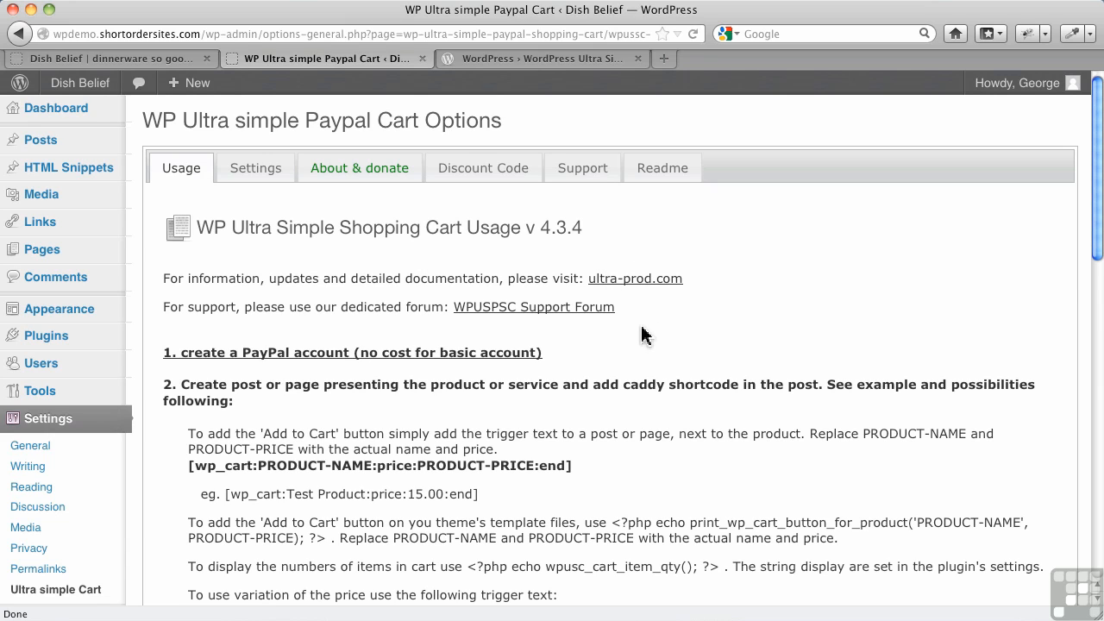
Open a second copy of the WP Ultra simple Paypal Cart options page in a new tab placed beside the original
scroll(642, 335, down, 5)
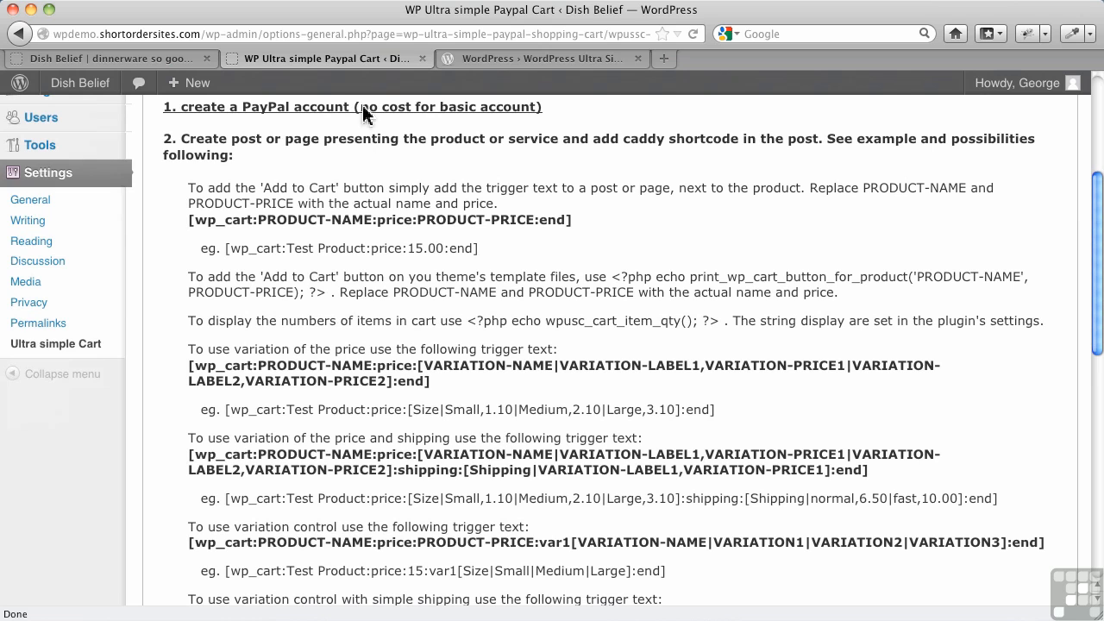
click(375, 35)
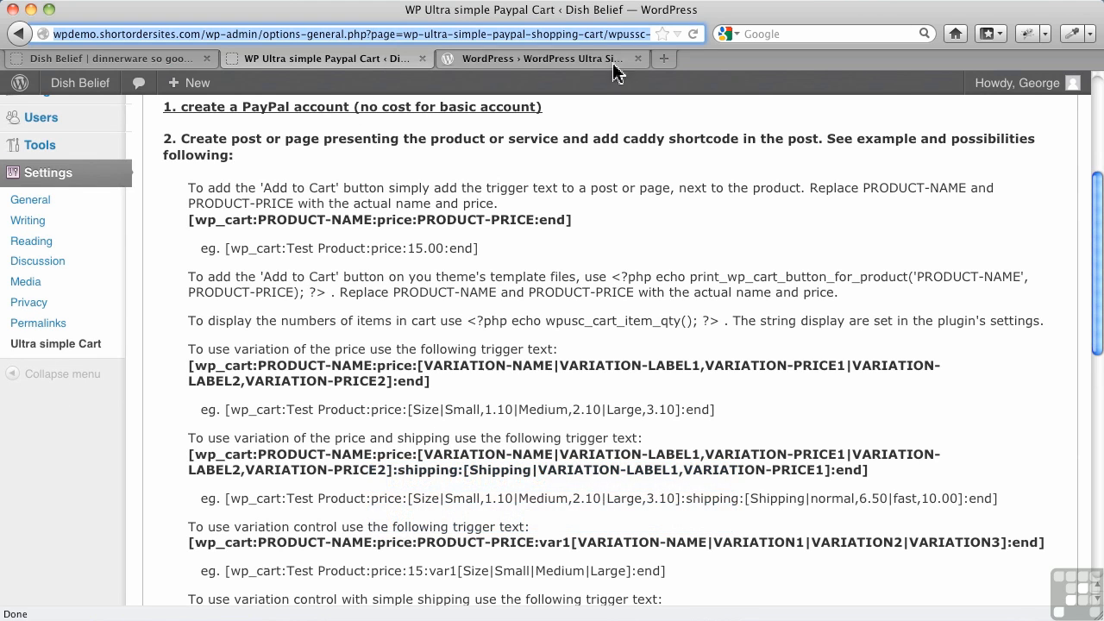
click(664, 60)
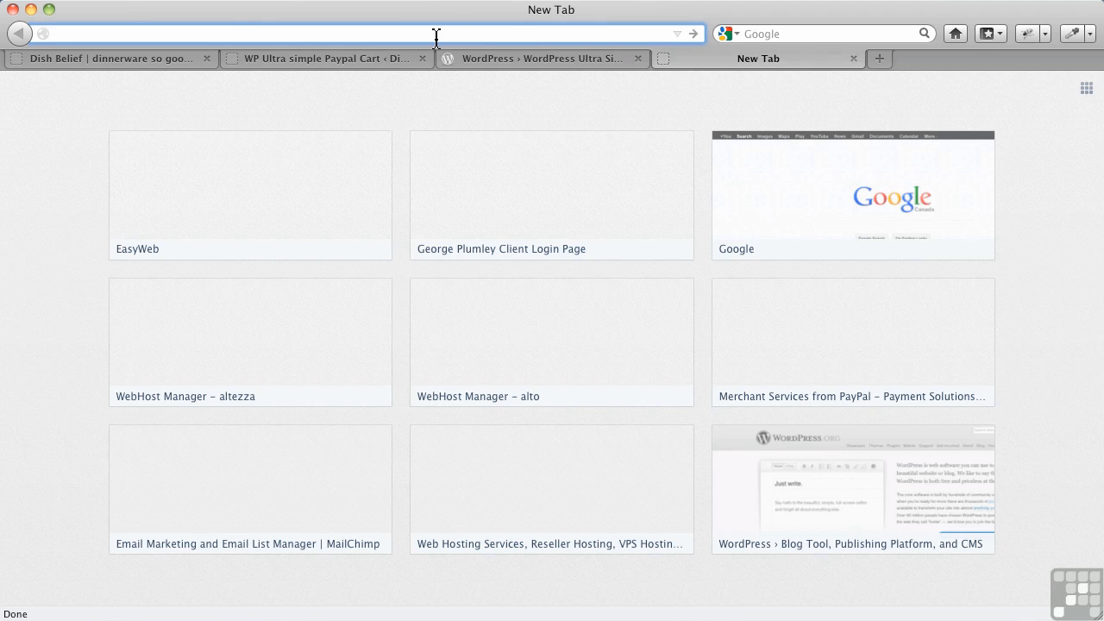
text(http://wpdemo.shortordersites.com/wp-admin/options-general.php?page=wp-ultra-simple-paypal-shopping-cart/wpussc-option.php)
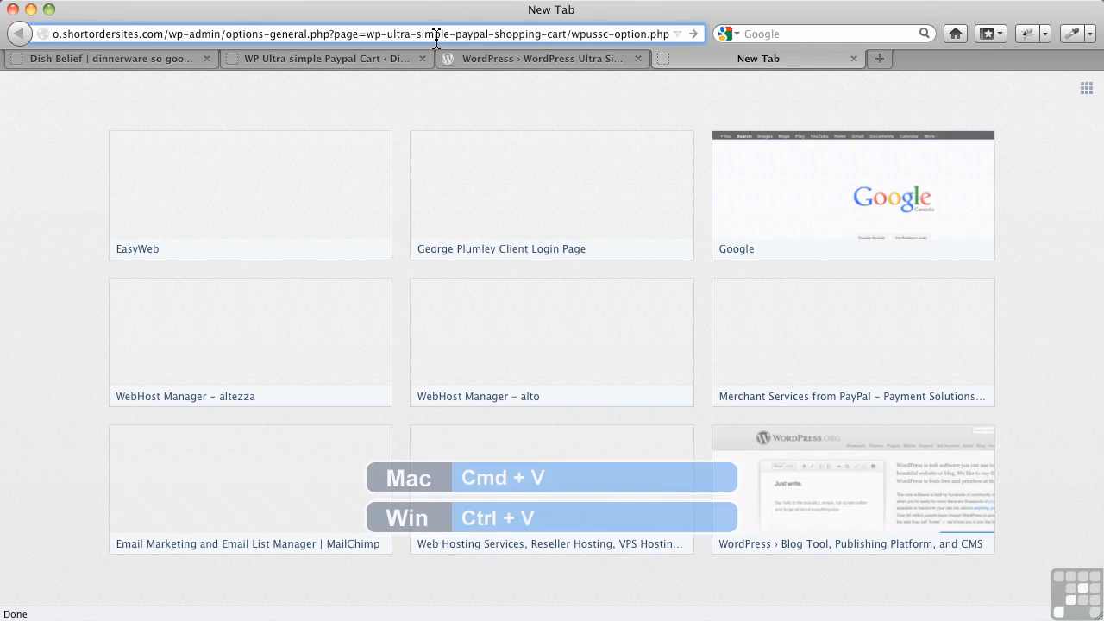
key(Return)
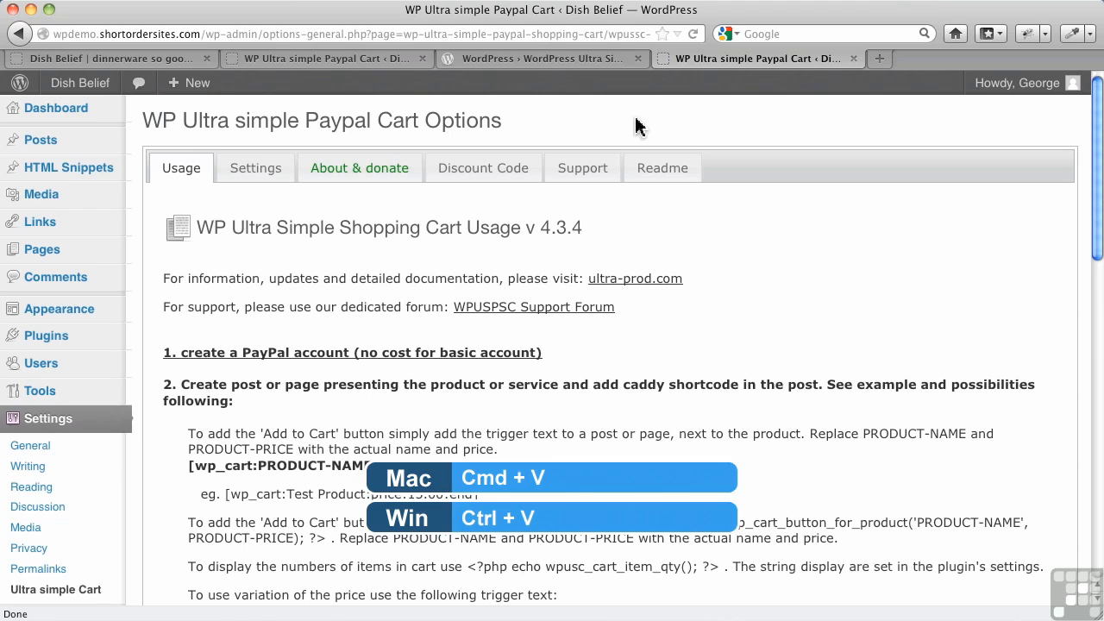
drag(747, 69, 470, 58)
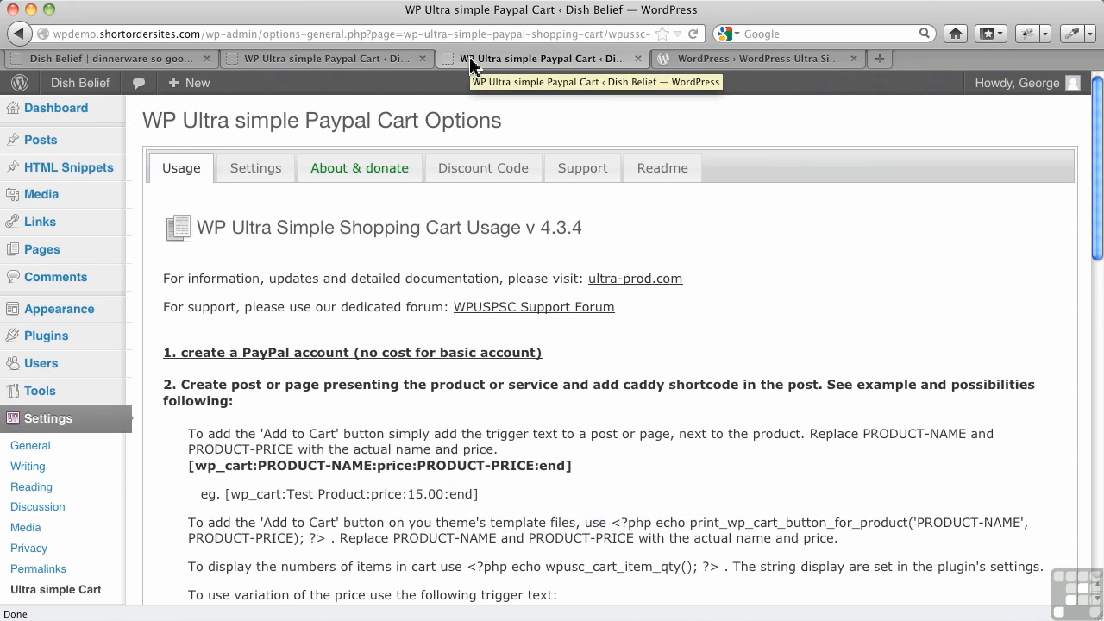
List all posts in the duplicate tab, keeping the cart usage instructions open in the original tab
mouse_move(107, 148)
click(143, 143)
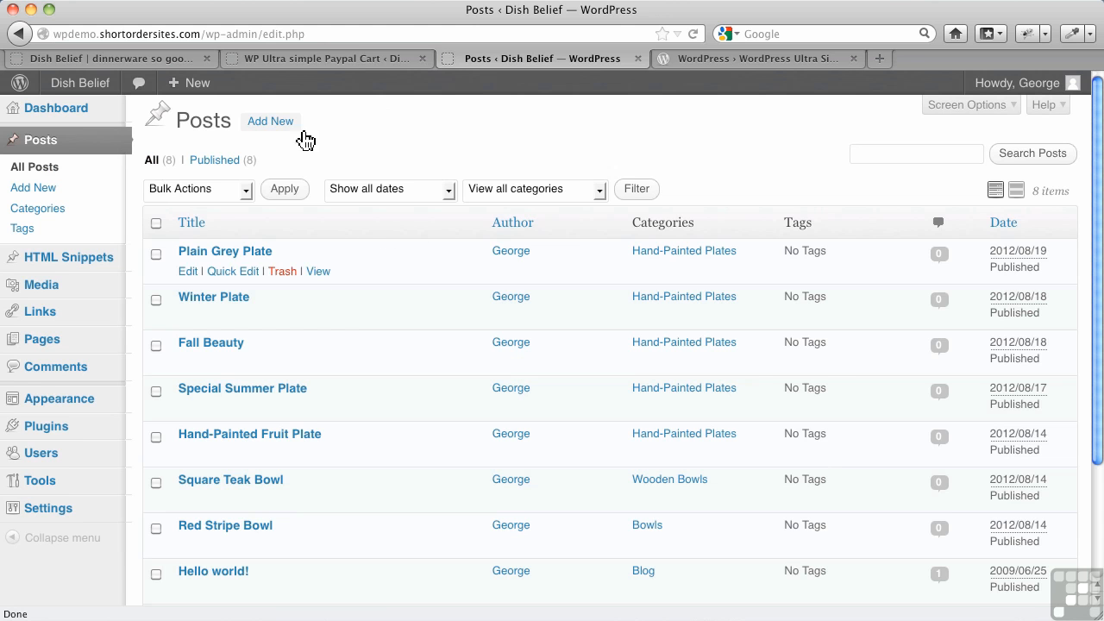
click(310, 62)
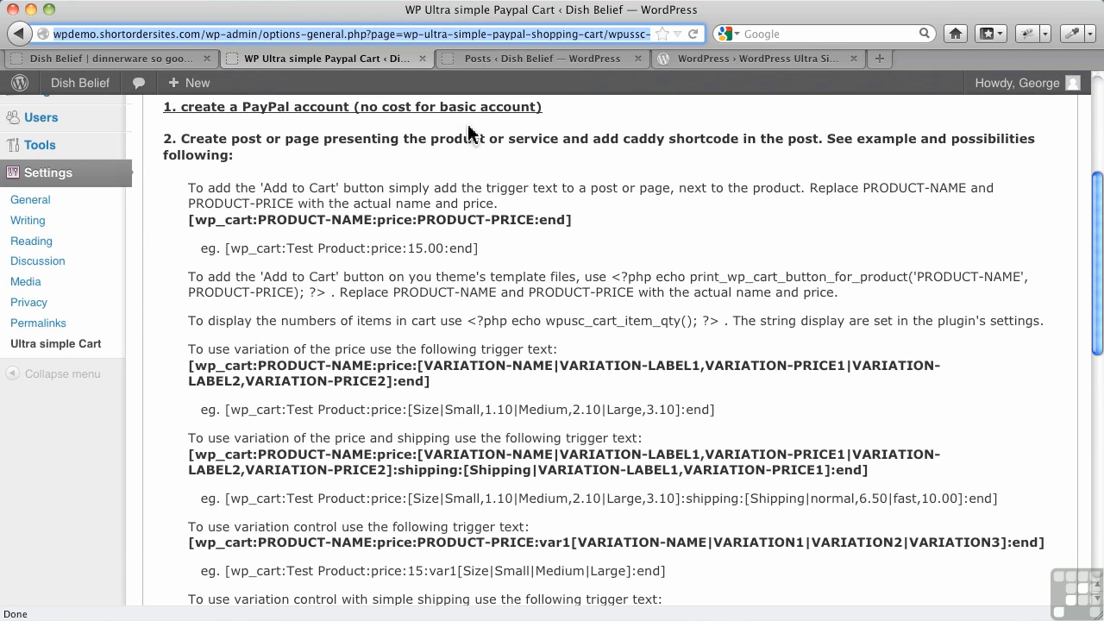
click(494, 62)
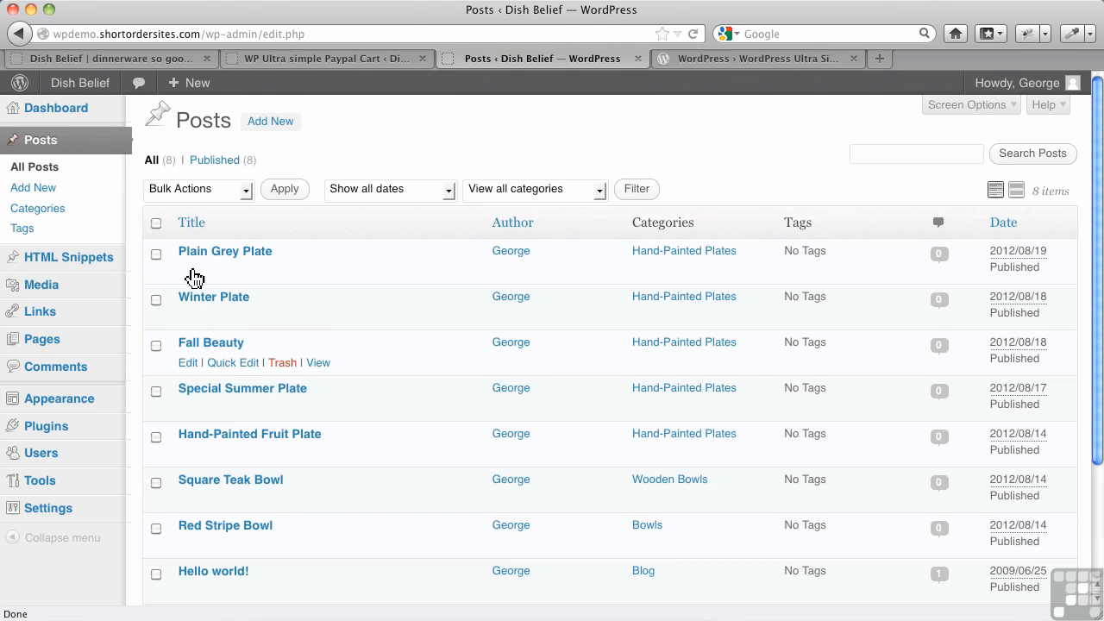
Look through the product posts on the live Dish Belief home page to find Fall Beauty and its PayPal button placeholder
click(168, 60)
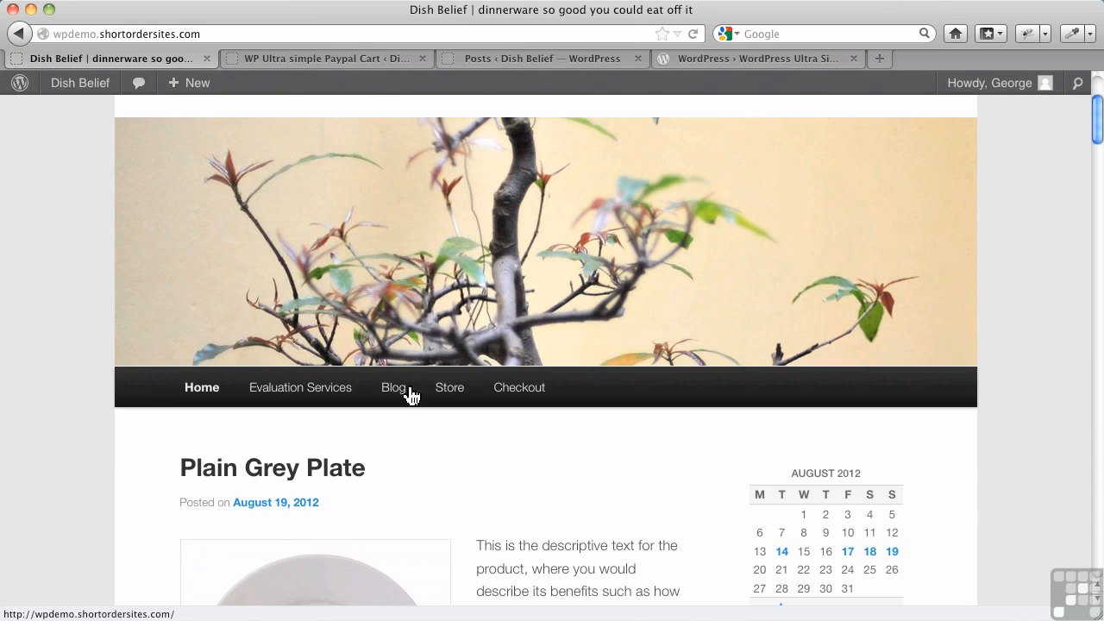
scroll(417, 434, down, 15)
scroll(417, 434, down, 10)
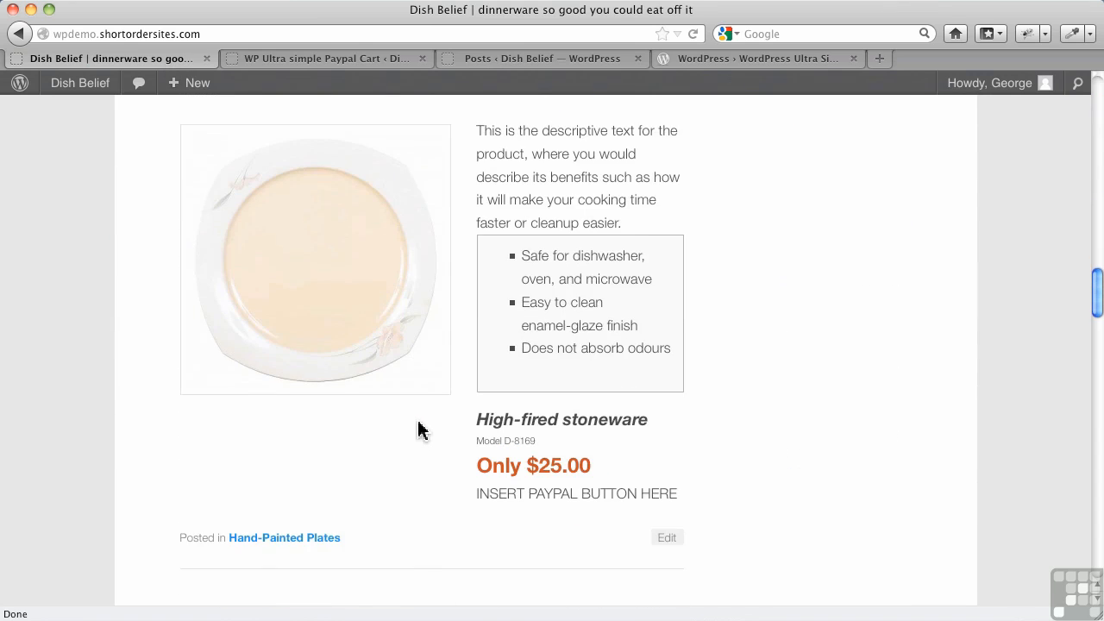
scroll(418, 431, up, 3)
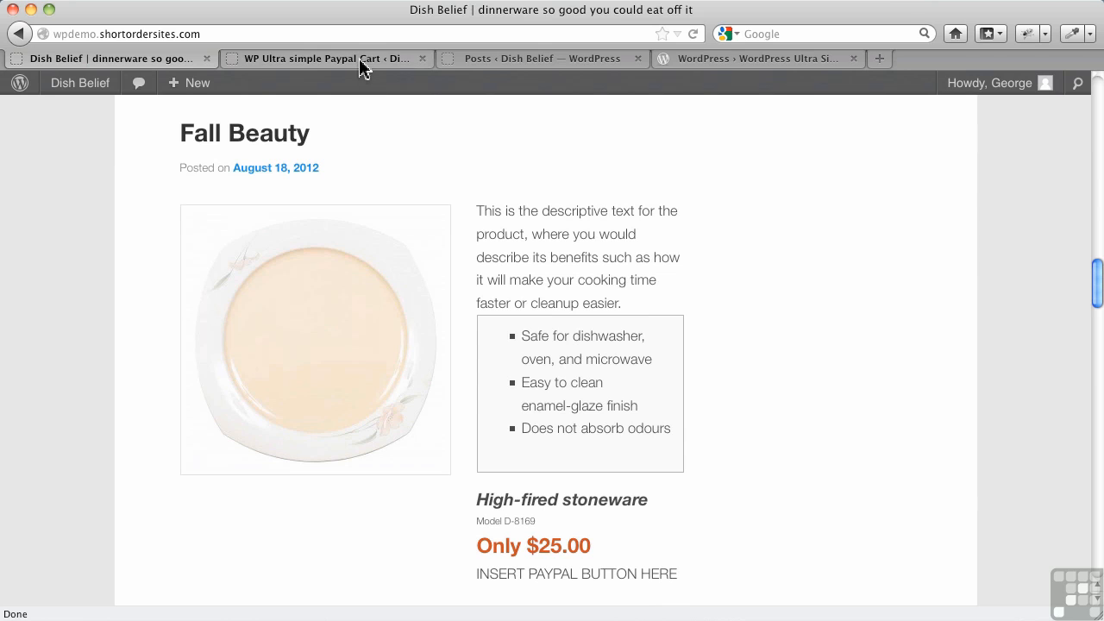
Open the Fall Beauty post for editing and find the PayPal button placeholder in its HTML
click(470, 62)
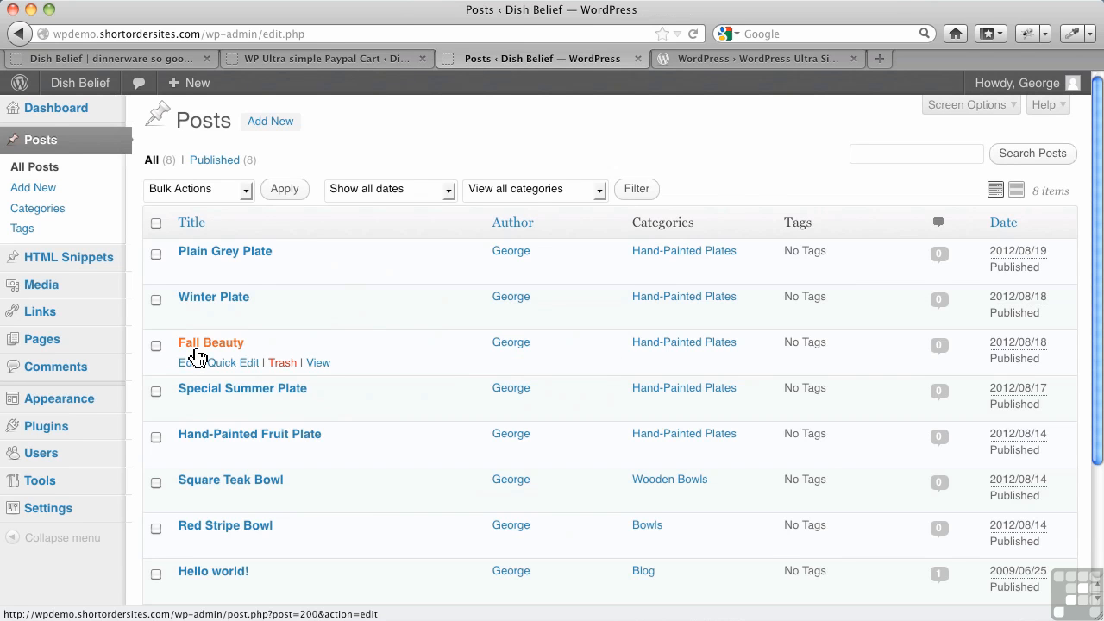
click(197, 349)
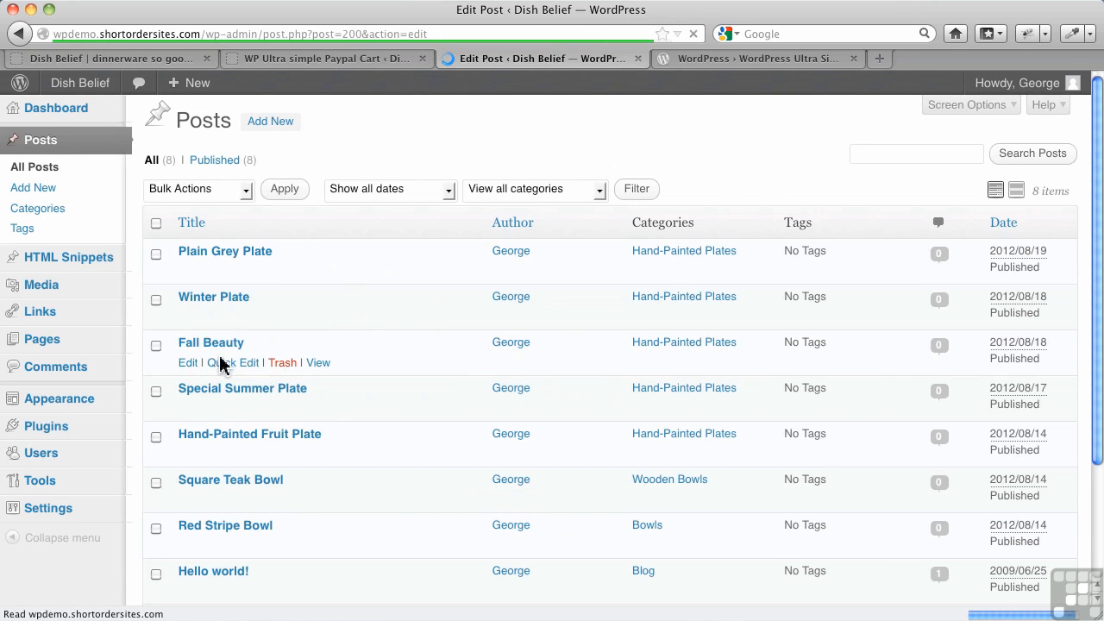
scroll(274, 414, down, 5)
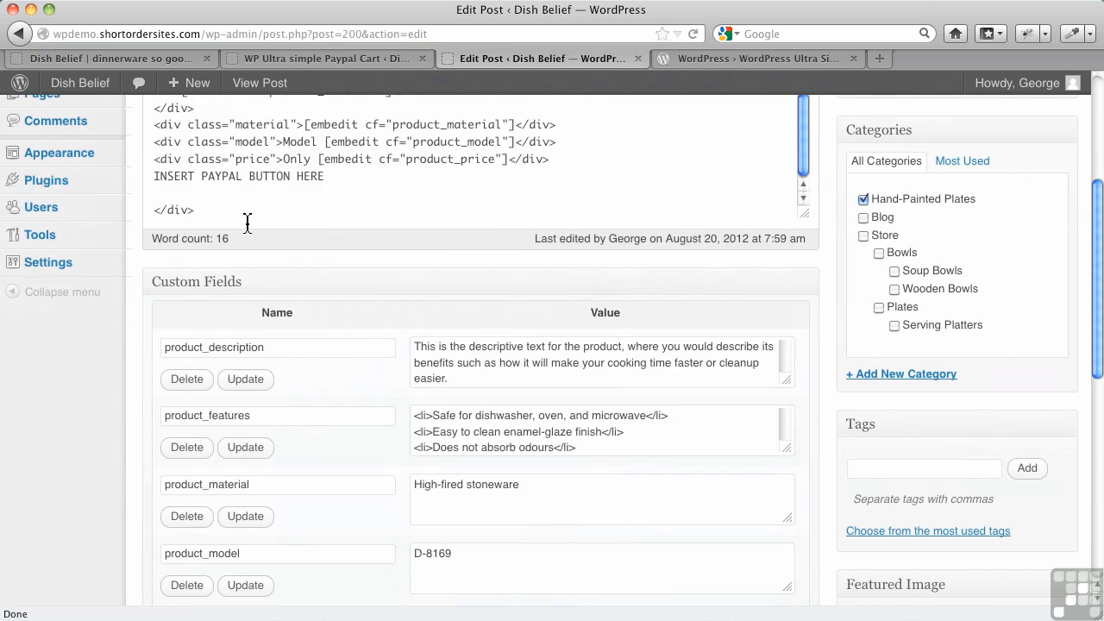
scroll(241, 278, up, 10)
scroll(248, 345, down, 3)
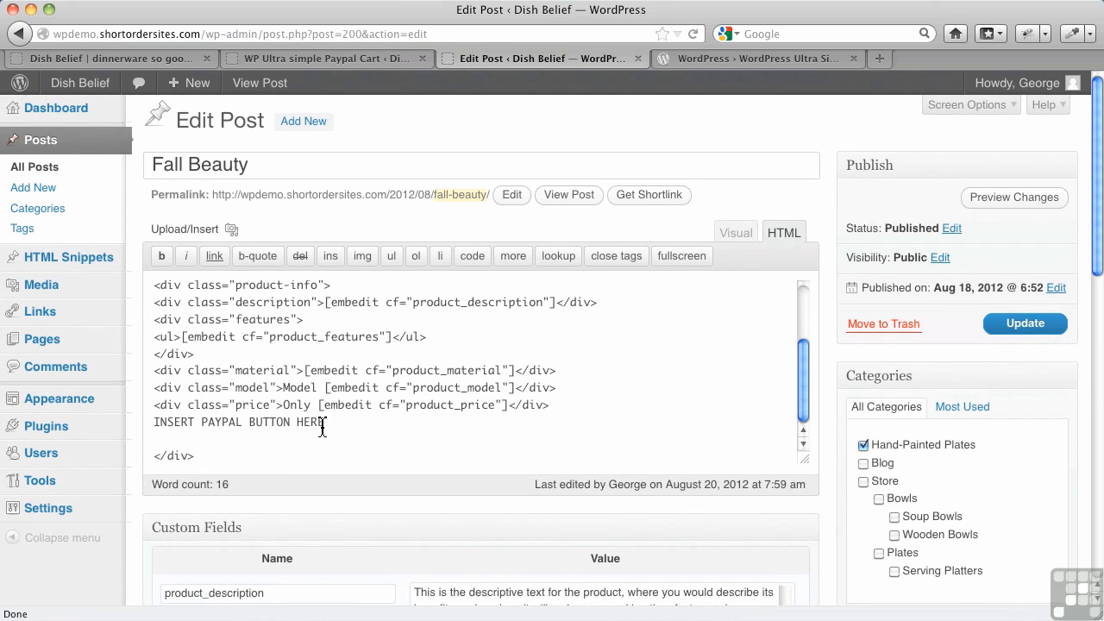
Replace the INSERT PAYPAL BUTTON HERE text with the basic shortcode [wp_cart:PRODUCT-NAME:price:PRODUCT-PRICE:end] copied from the plugin's usage instructions
drag(325, 426, 121, 434)
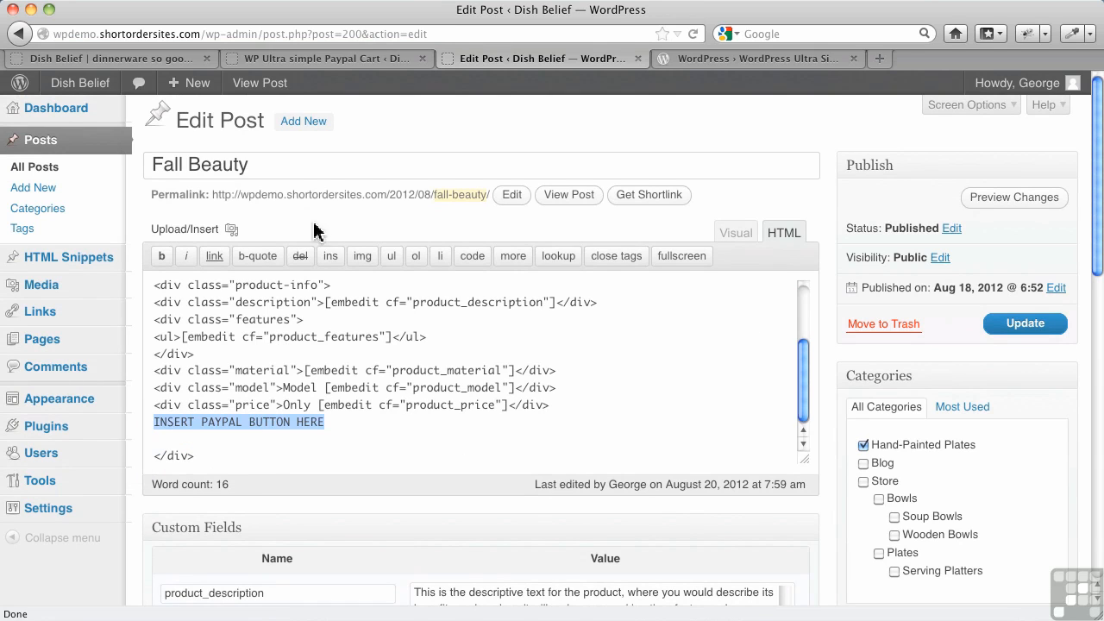
click(298, 59)
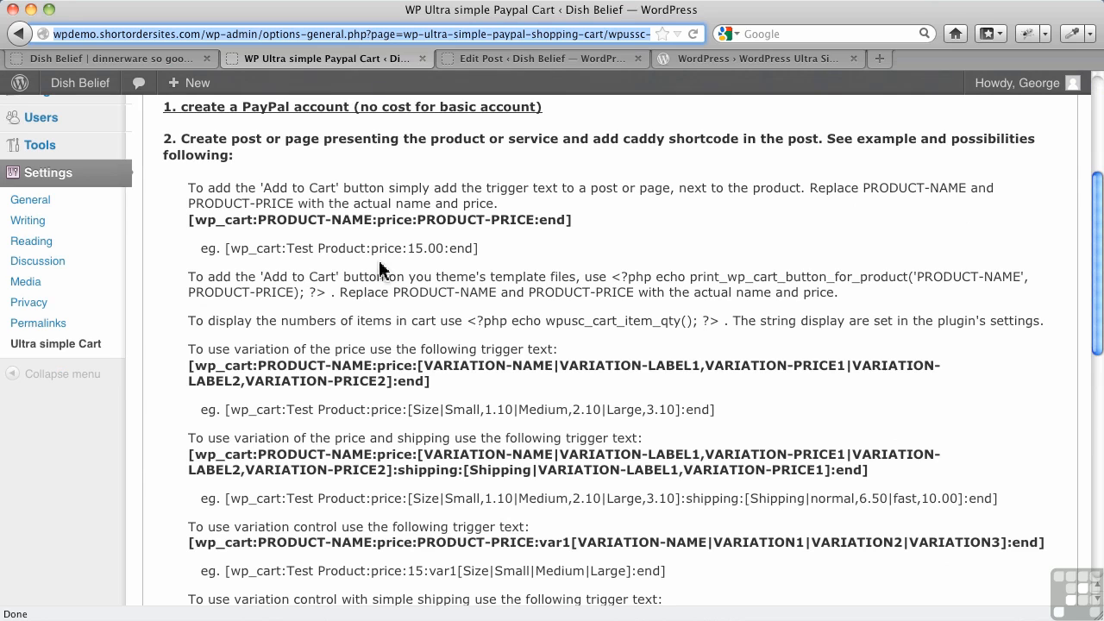
drag(573, 223, 190, 221)
key(ctrl+c)
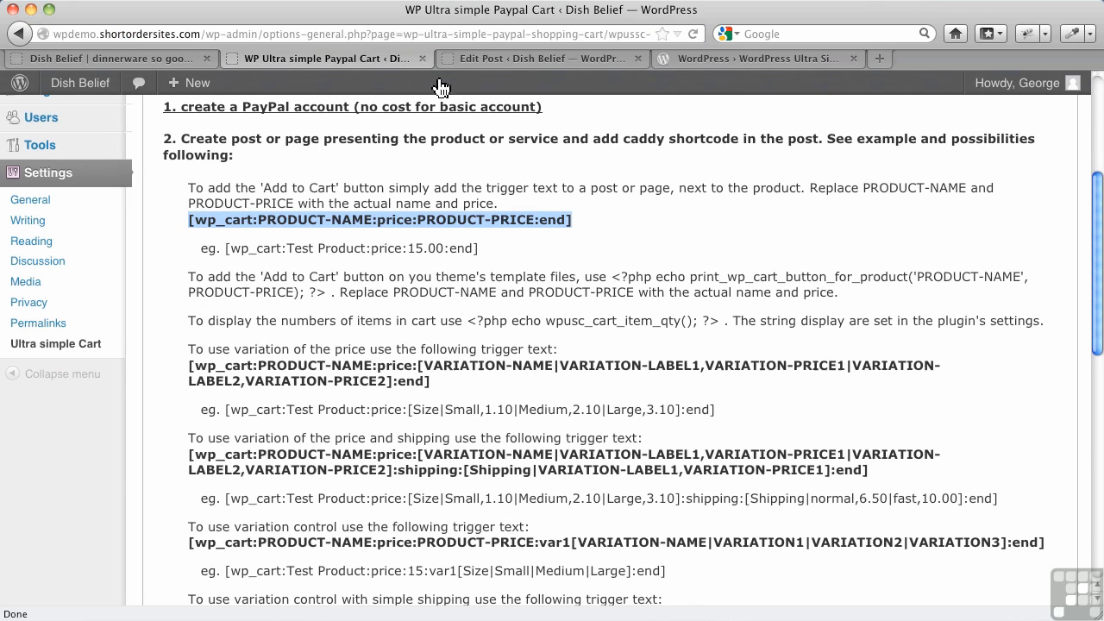
click(466, 61)
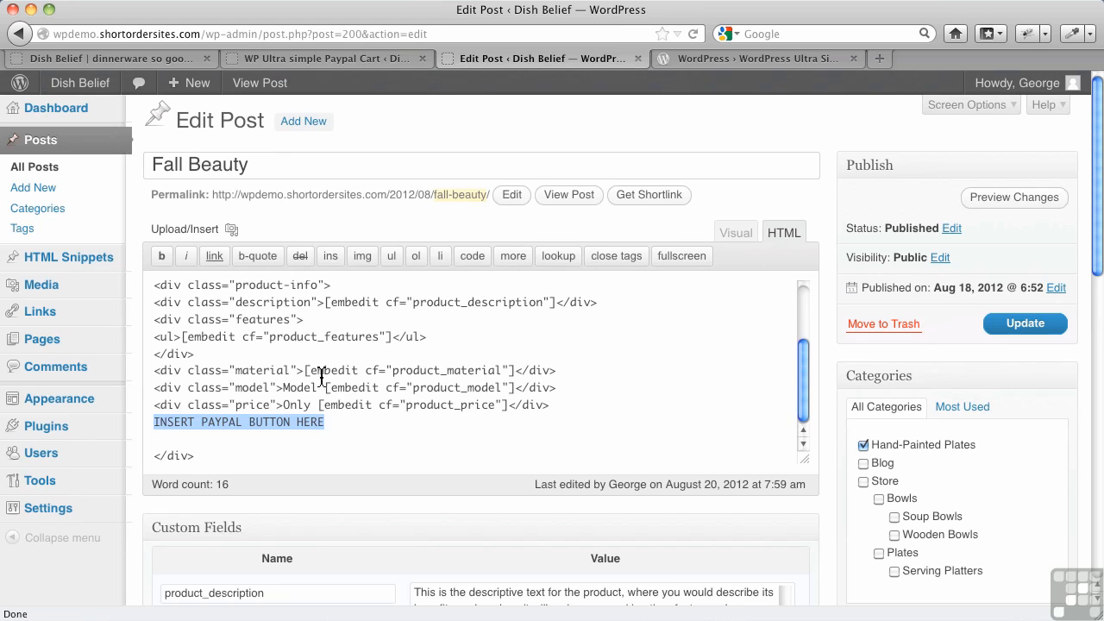
key(ctrl+v)
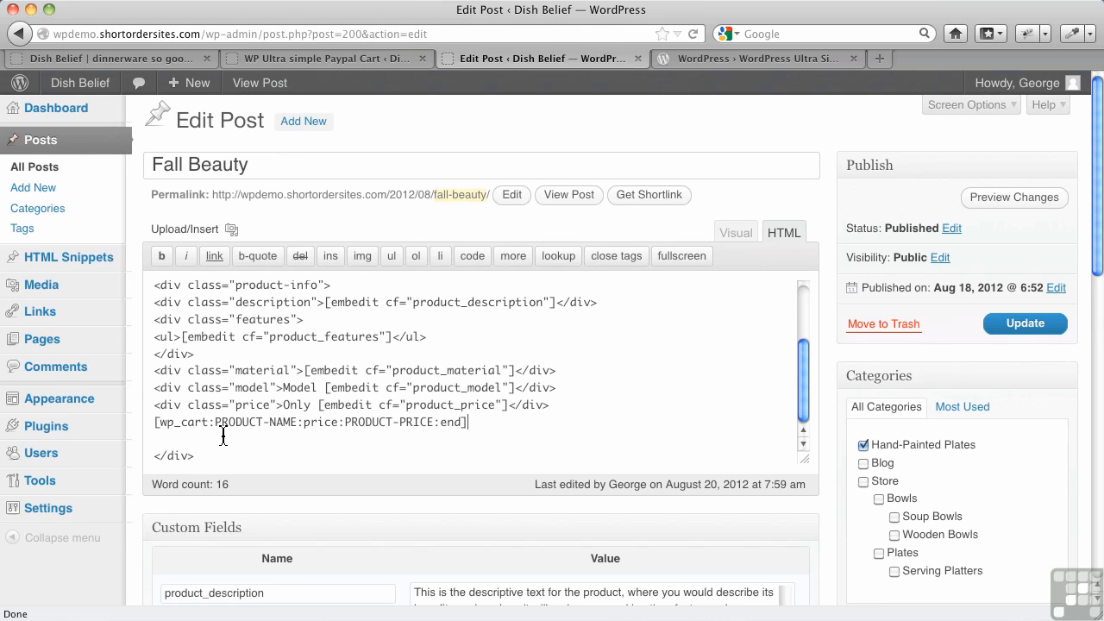
Fill in the cart shortcode with the product name Fall Beauty and the price 18.00
drag(216, 425, 297, 423)
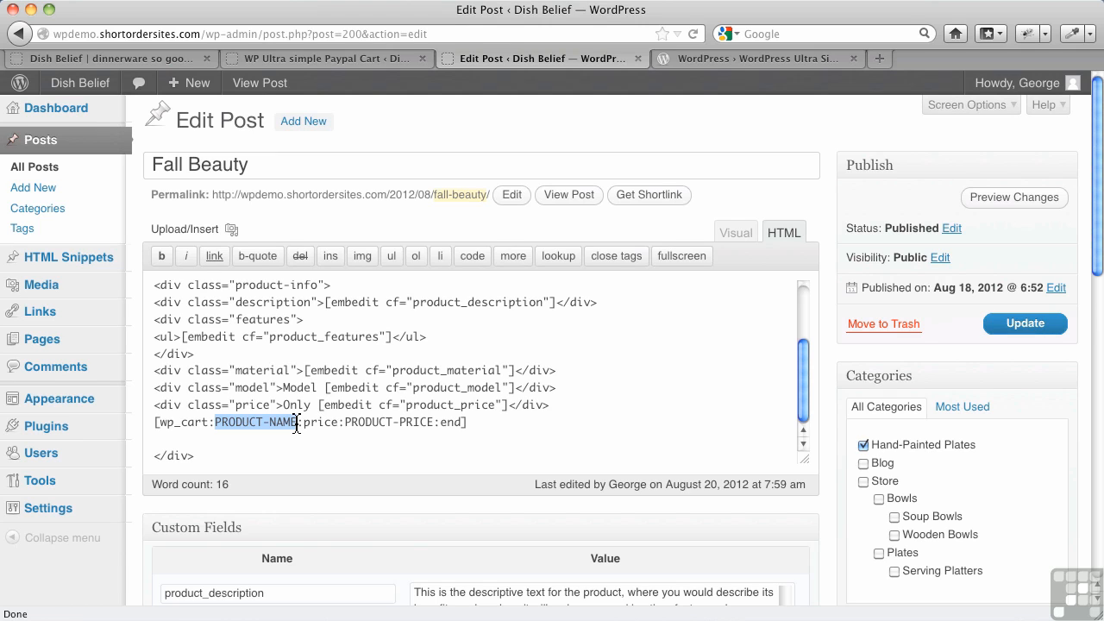
text(Fall Beauty)
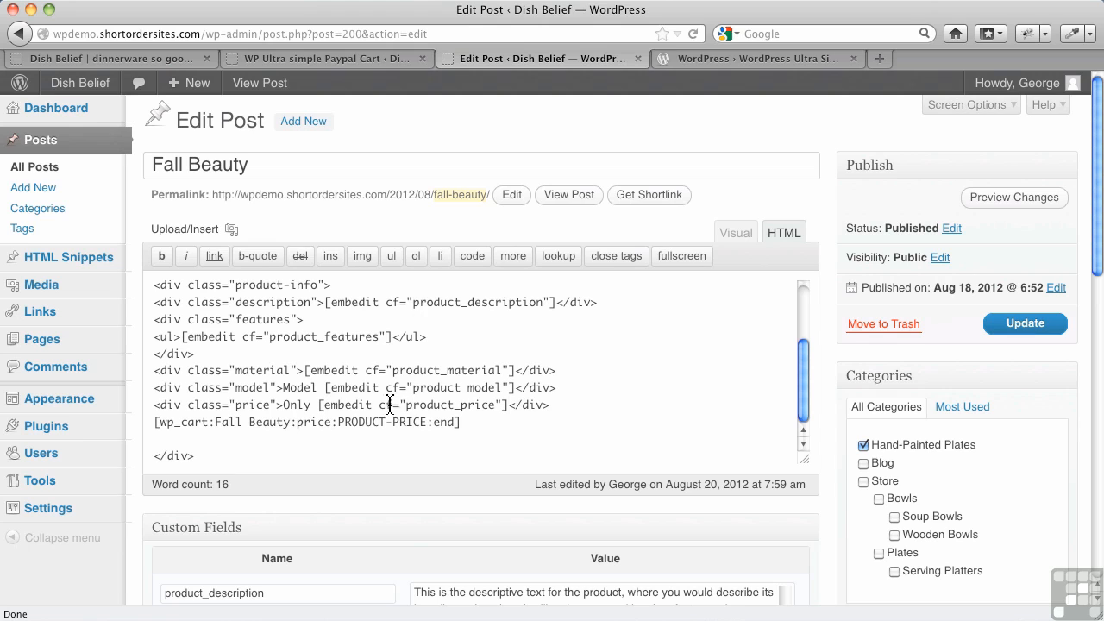
drag(338, 422, 429, 422)
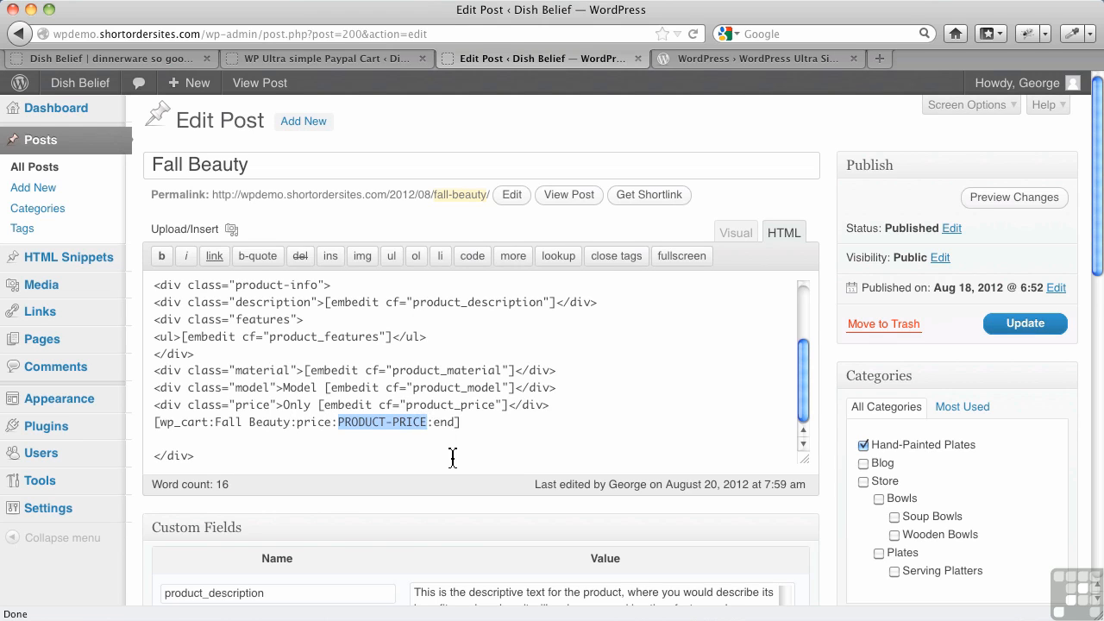
text(18.00)
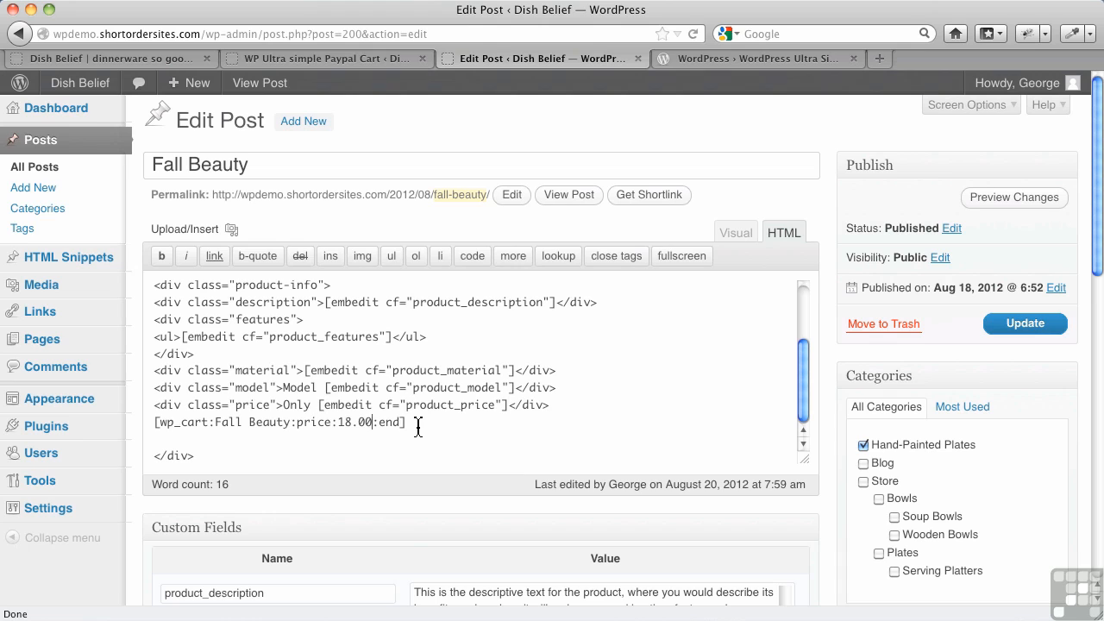
Update the Fall Beauty post and reload the live home page to check the product's cart button
drag(319, 411, 510, 413)
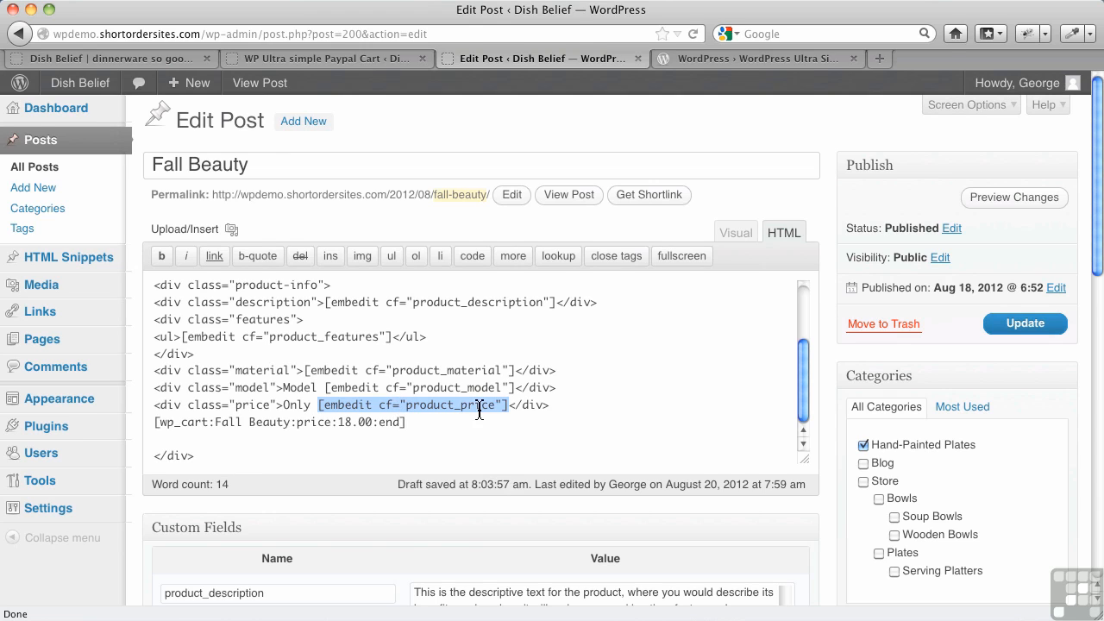
click(284, 425)
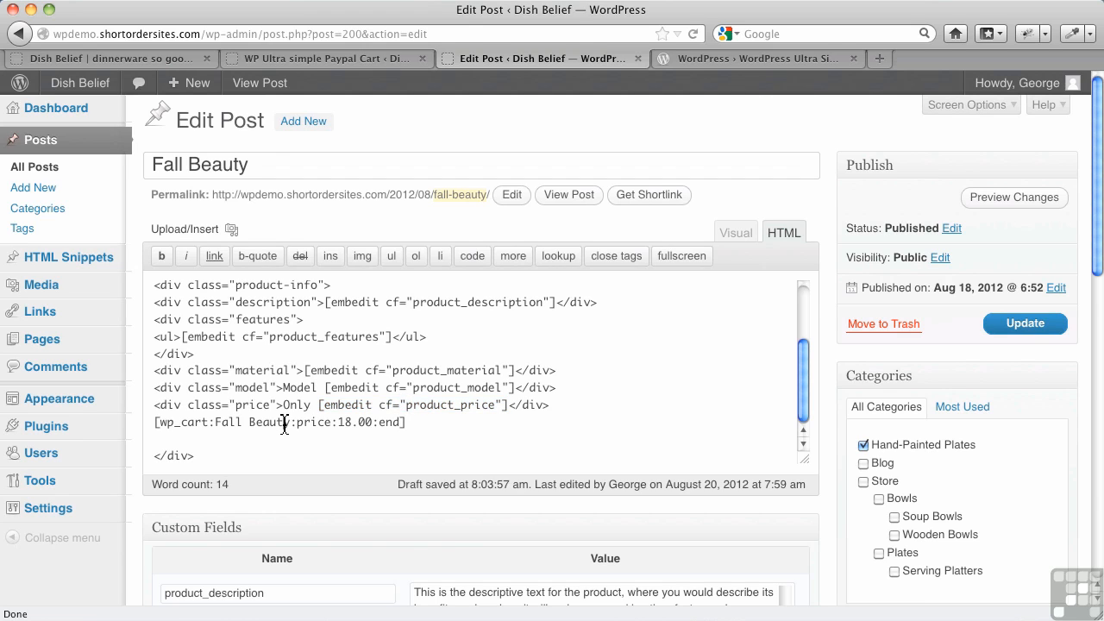
click(1044, 334)
mouse_move(115, 78)
click(120, 59)
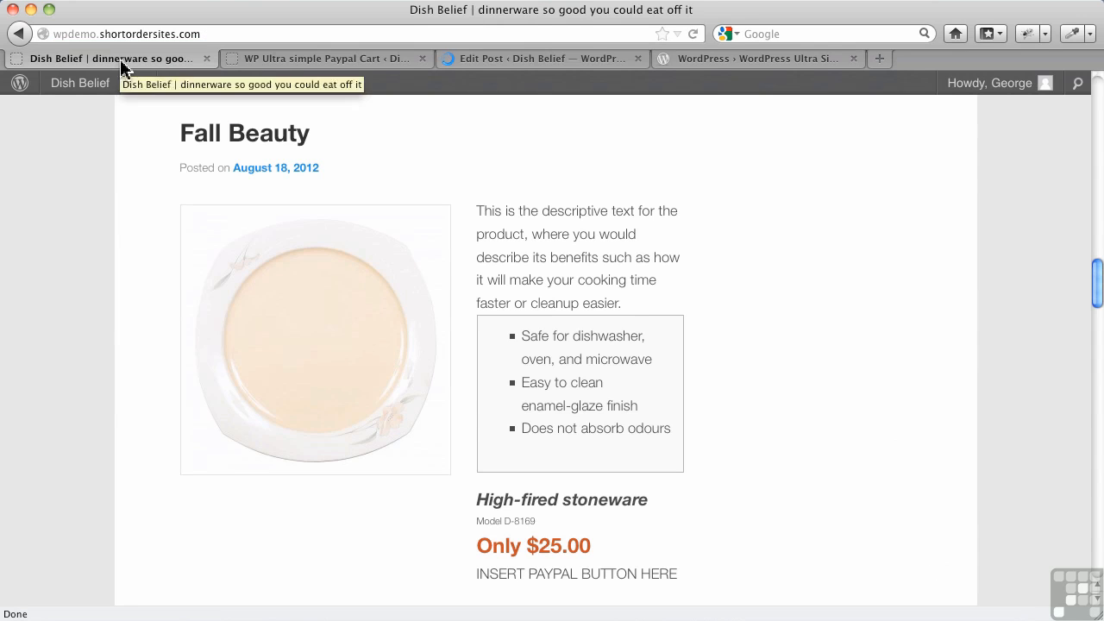
click(694, 34)
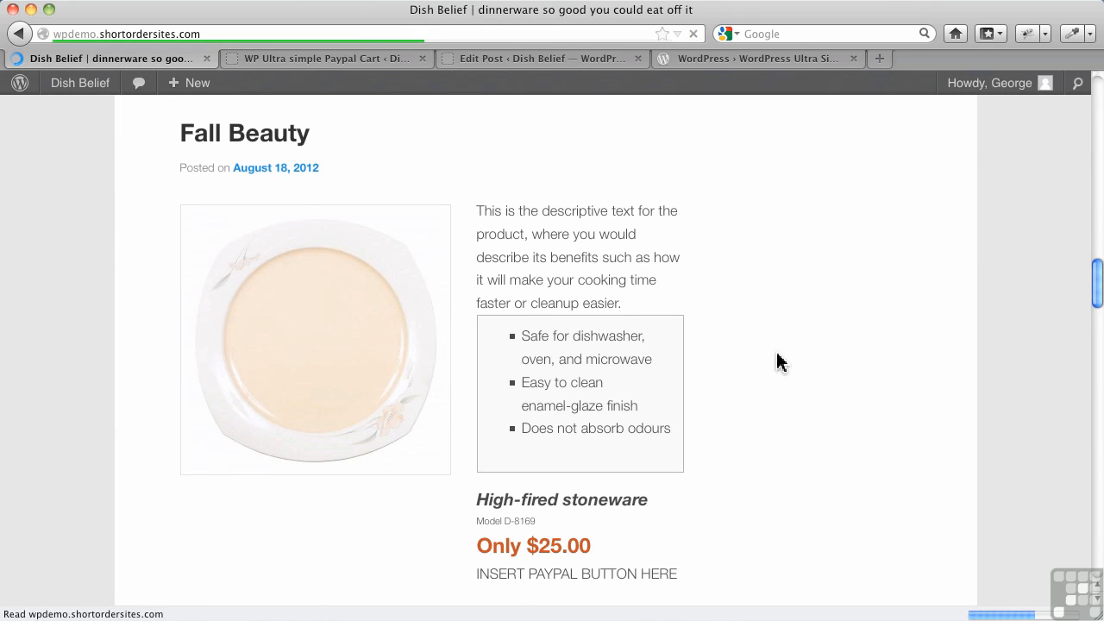
scroll(779, 364, down, 5)
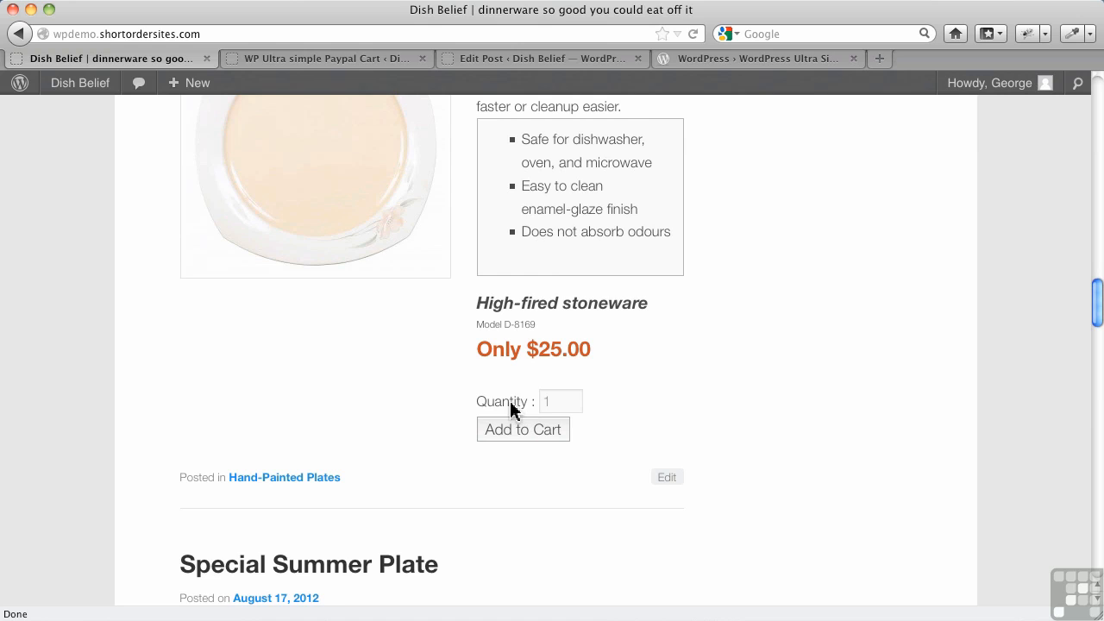
Review the cart plugin's settings for the Add to Cart button text and the quantity field display
click(293, 57)
scroll(239, 138, up, 5)
click(241, 172)
scroll(470, 414, down, 10)
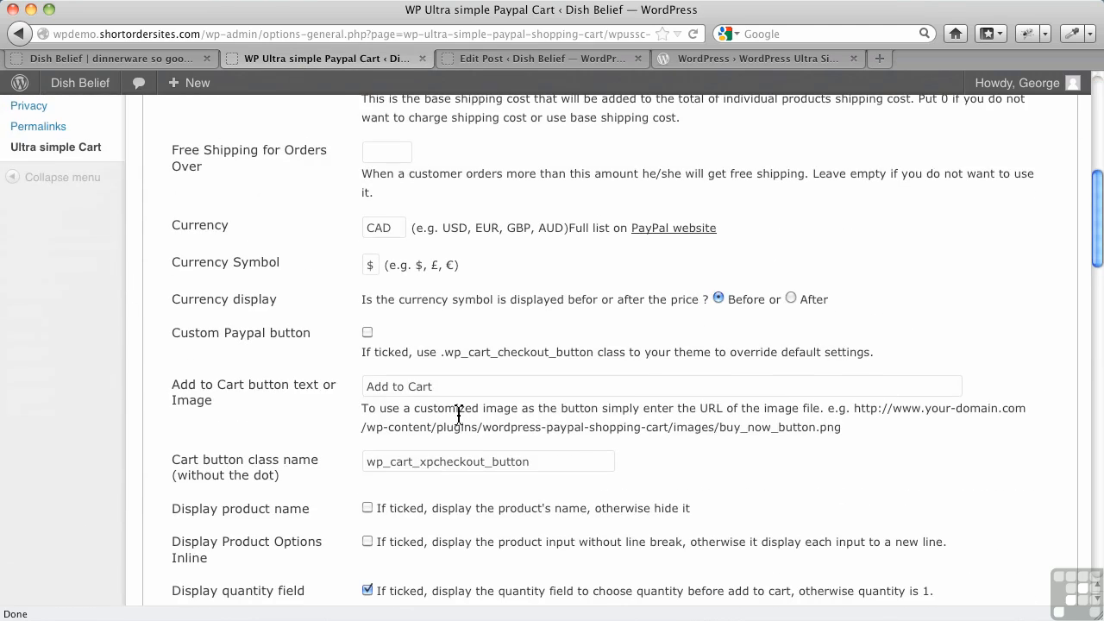
scroll(458, 414, down, 5)
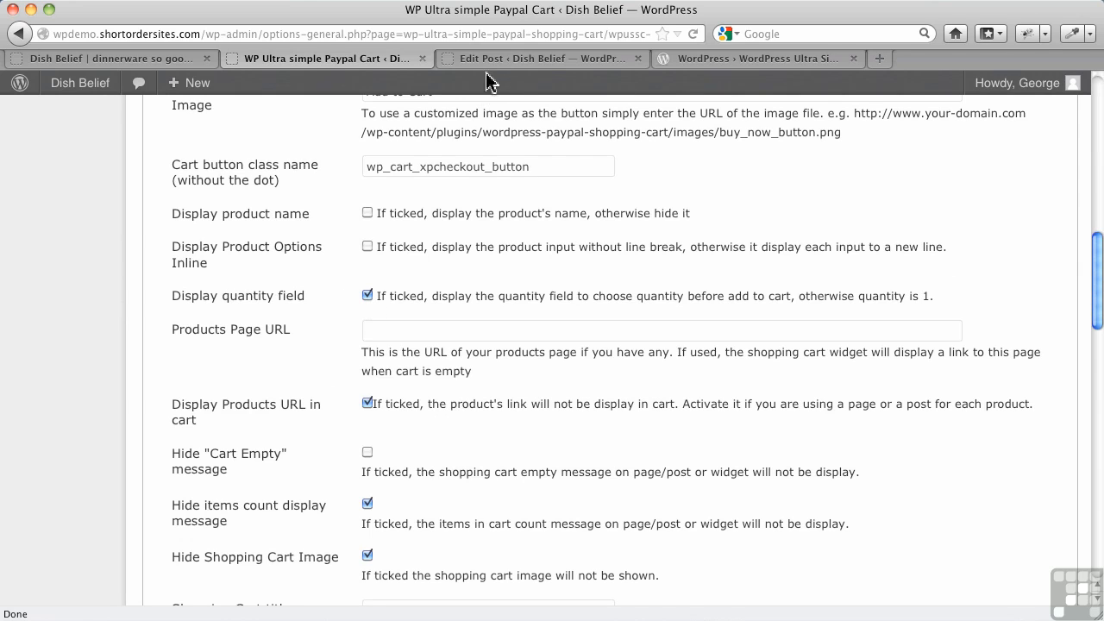
Set the Fall Beauty quantity to 2 on the live home page and add the product to the cart
key(ctrl+shift+Tab)
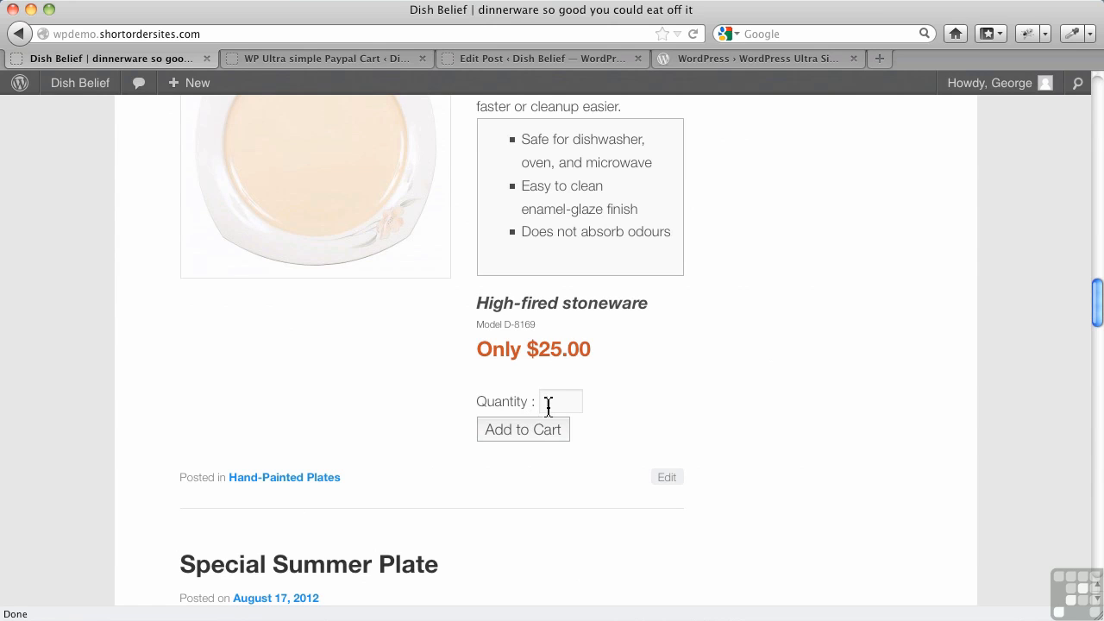
drag(550, 404, 541, 405)
text(2)
click(653, 423)
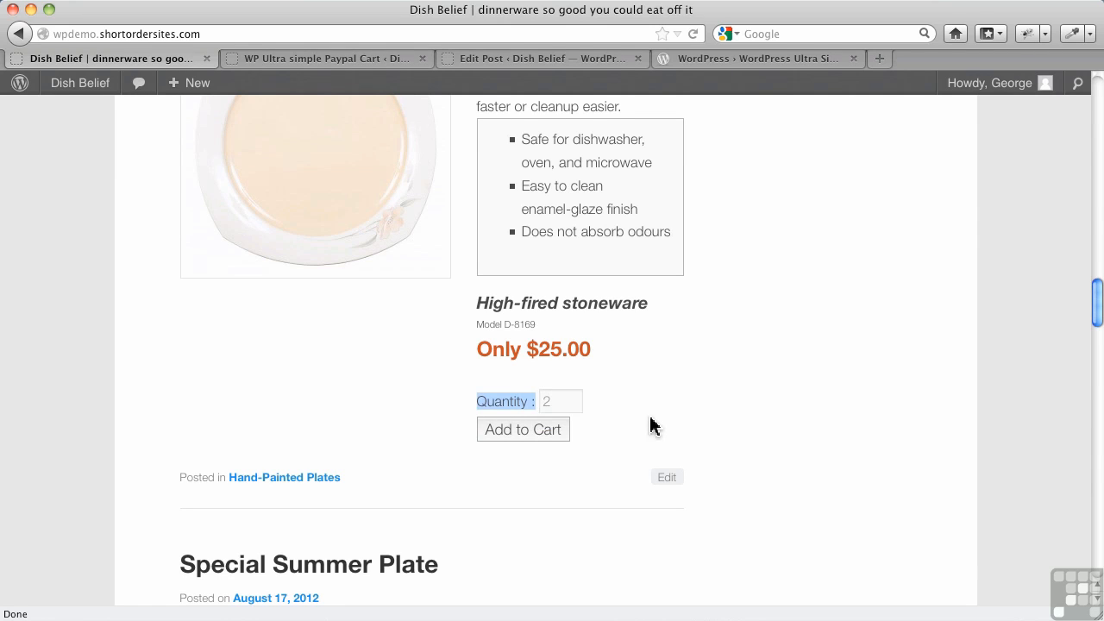
click(524, 427)
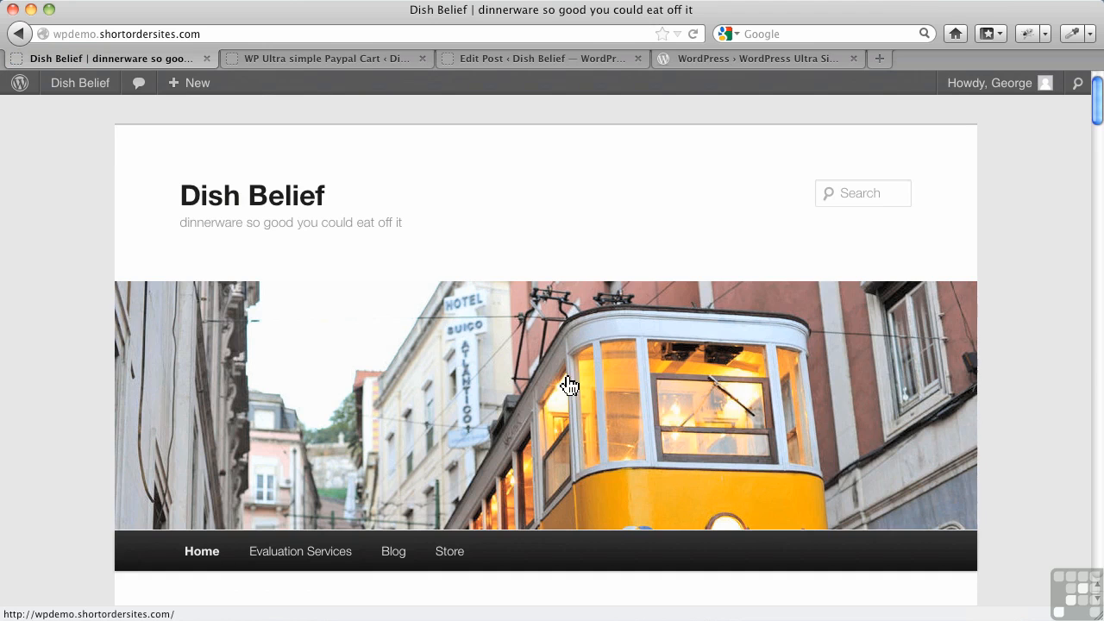
Look through the product listings and sidebar on the live home page for a way to view the shopping cart
scroll(510, 409, down, 10)
scroll(507, 407, down, 15)
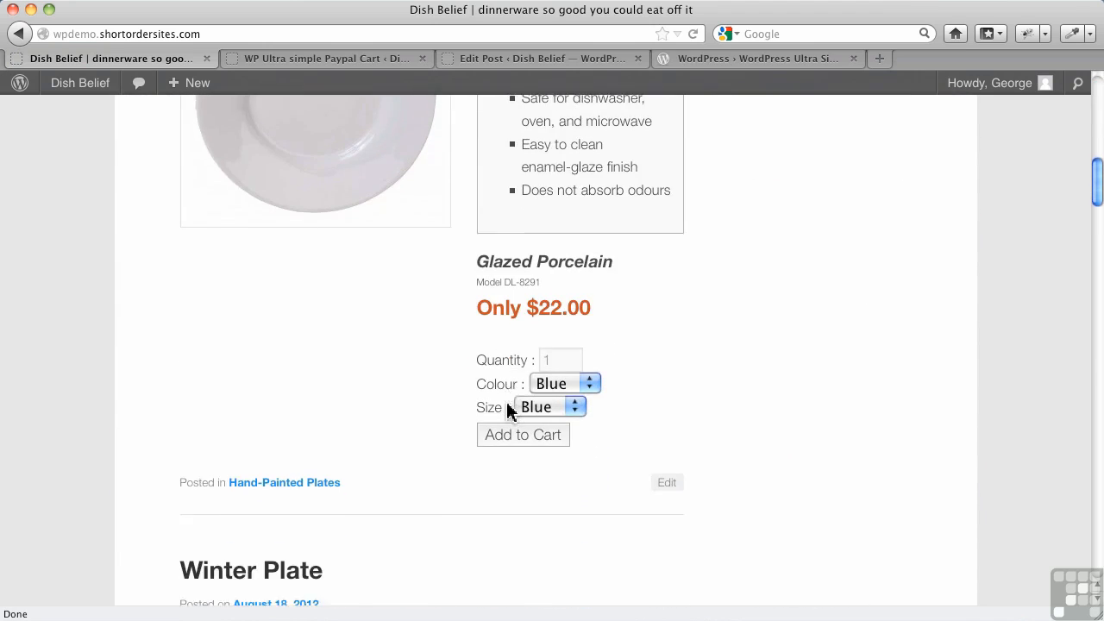
scroll(507, 407, down, 8)
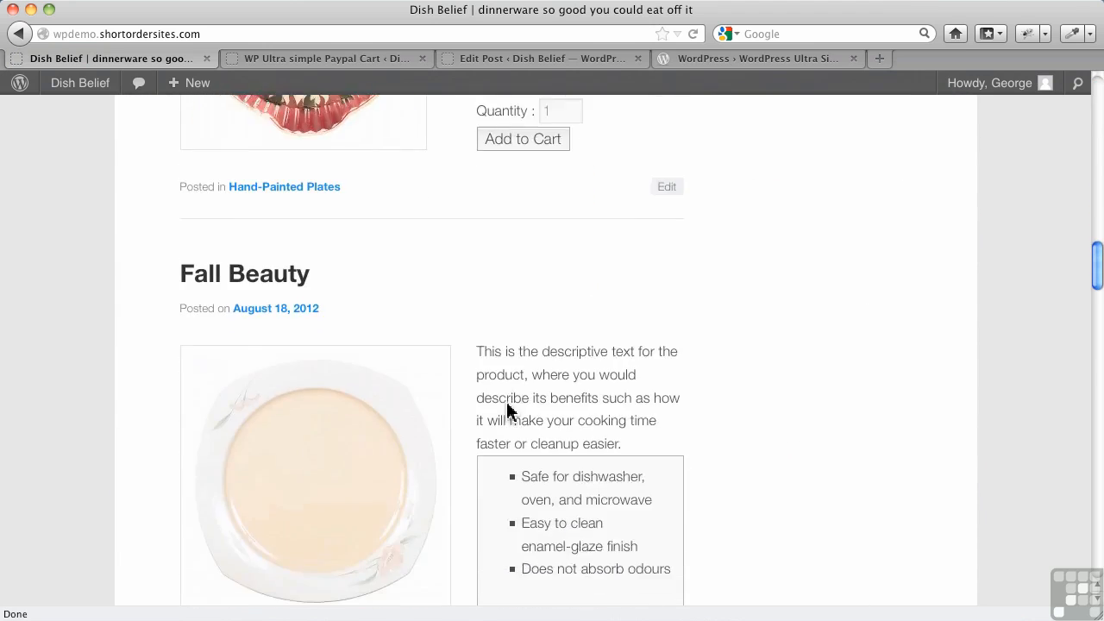
scroll(507, 410, down, 3)
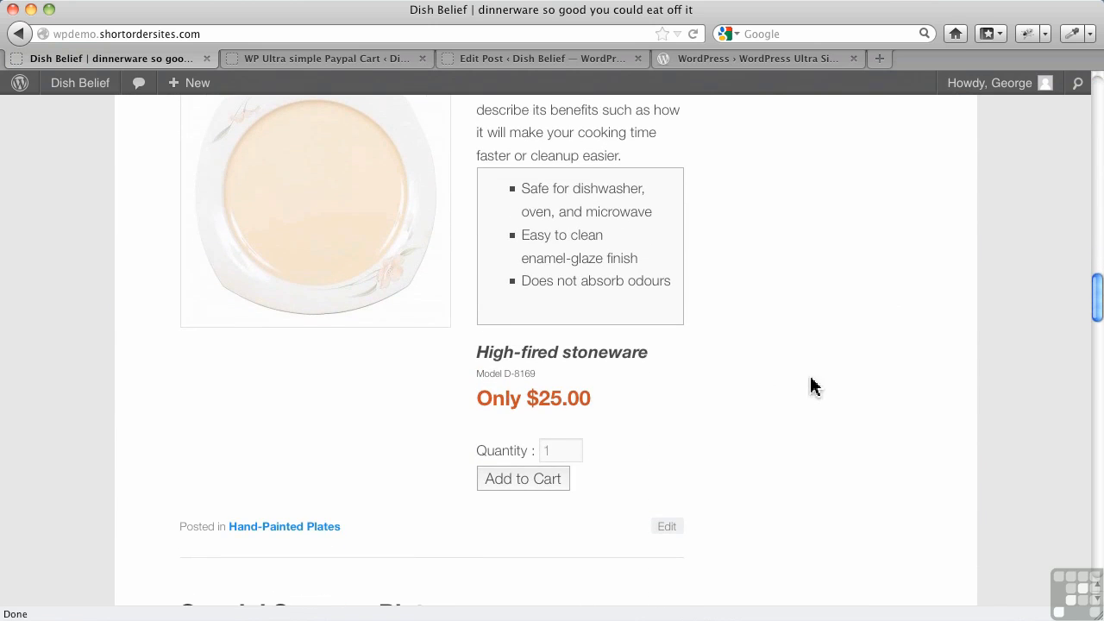
scroll(810, 388, up, 20)
scroll(811, 385, up, 15)
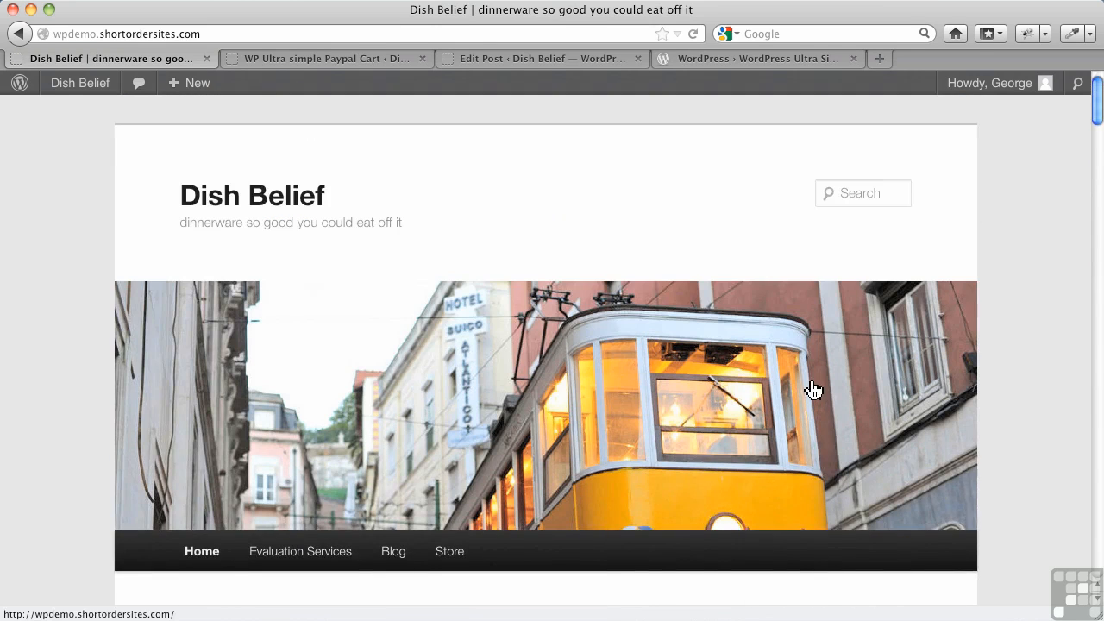
scroll(854, 474, down, 3)
scroll(854, 483, down, 3)
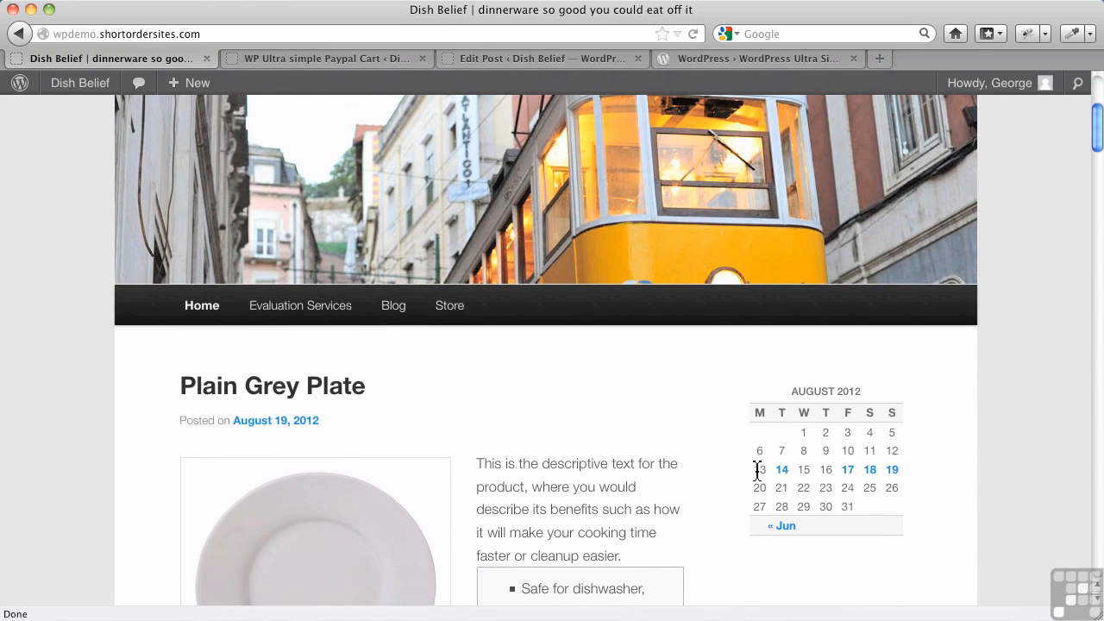
scroll(744, 513, down, 3)
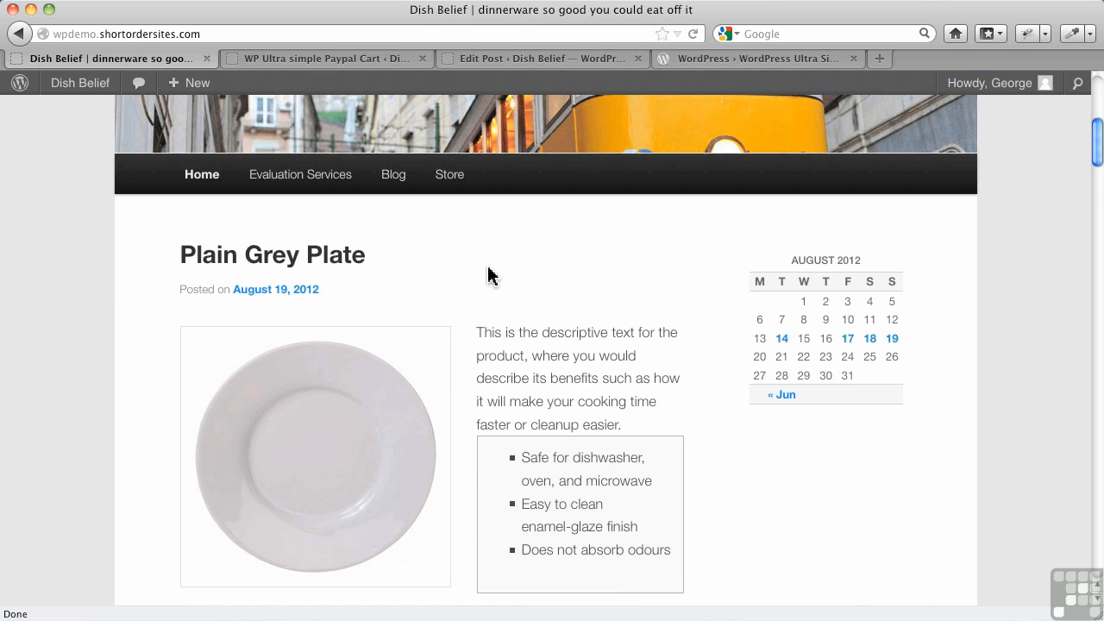
Create a new WordPress page titled Cart and begin its content
click(511, 61)
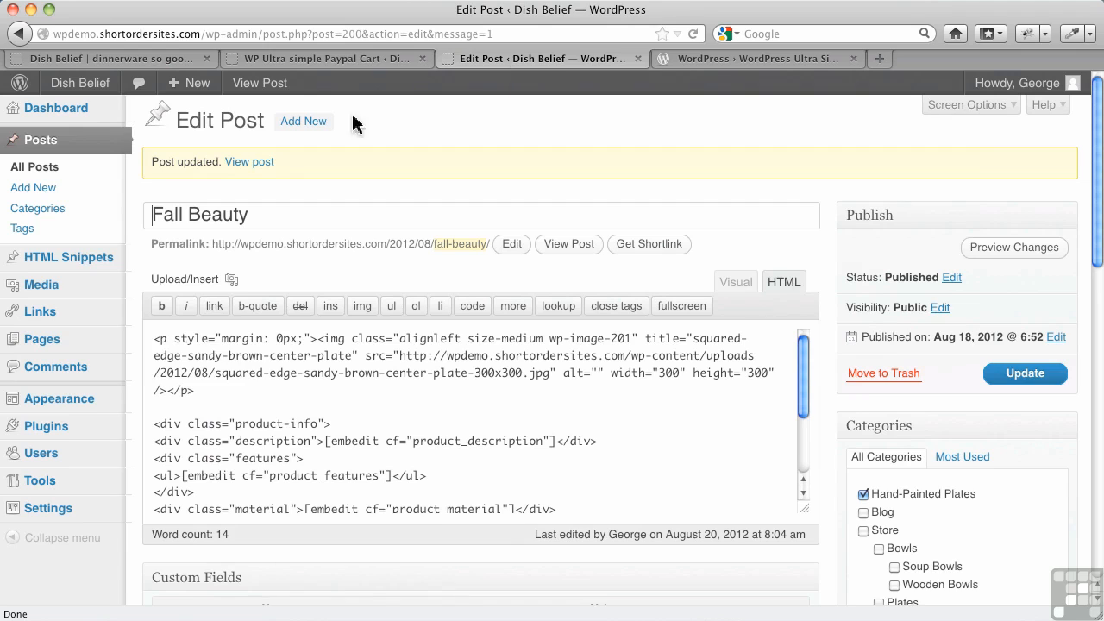
mouse_move(22, 339)
click(157, 366)
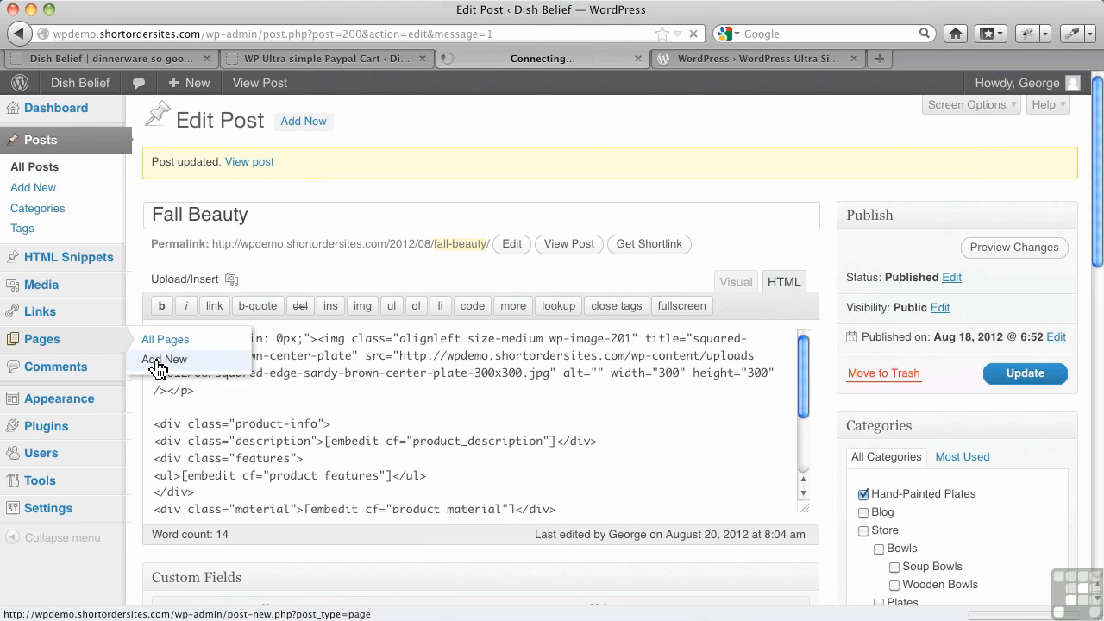
click(249, 161)
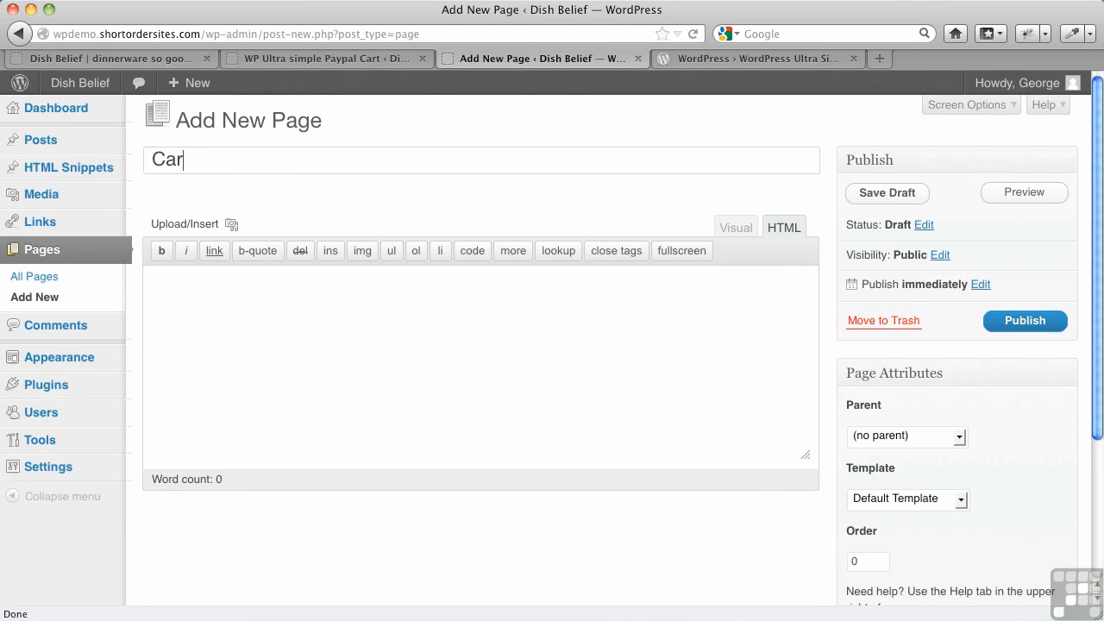
text(Cart)
click(317, 292)
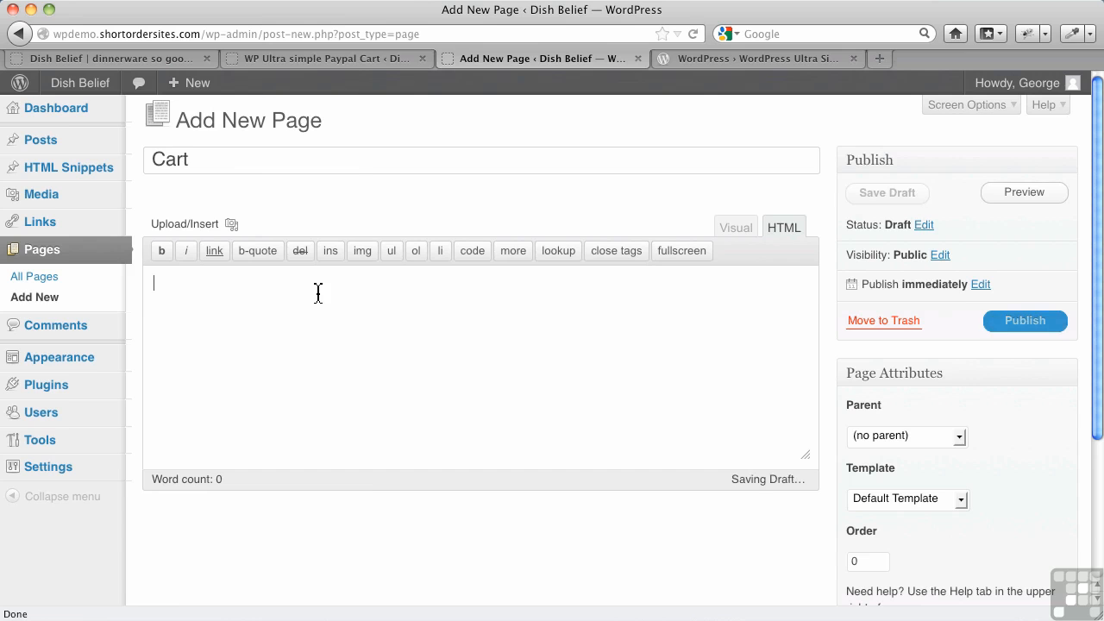
Copy the [show_wp_shopping_cart] shortcode from the cart plugin's usage instructions
click(349, 62)
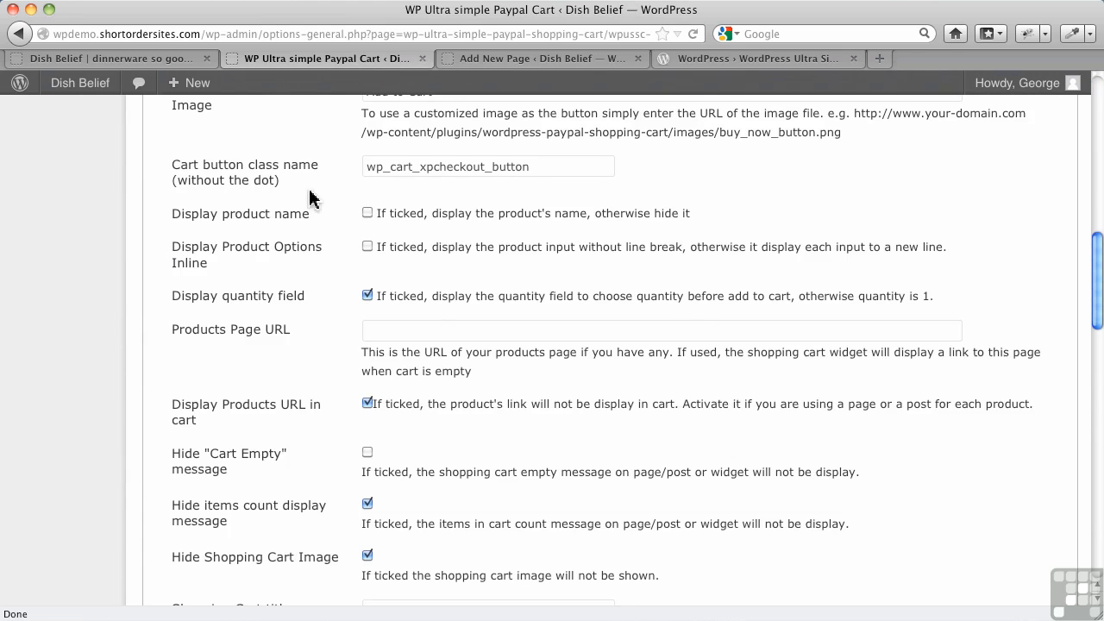
scroll(310, 199, up, 10)
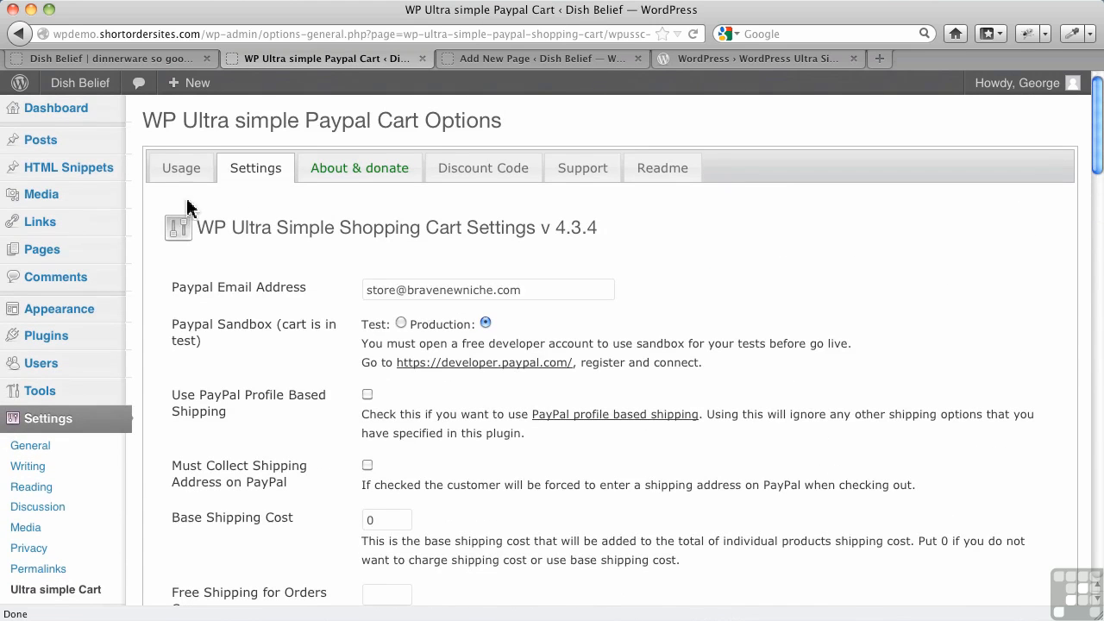
click(185, 176)
scroll(459, 368, down, 15)
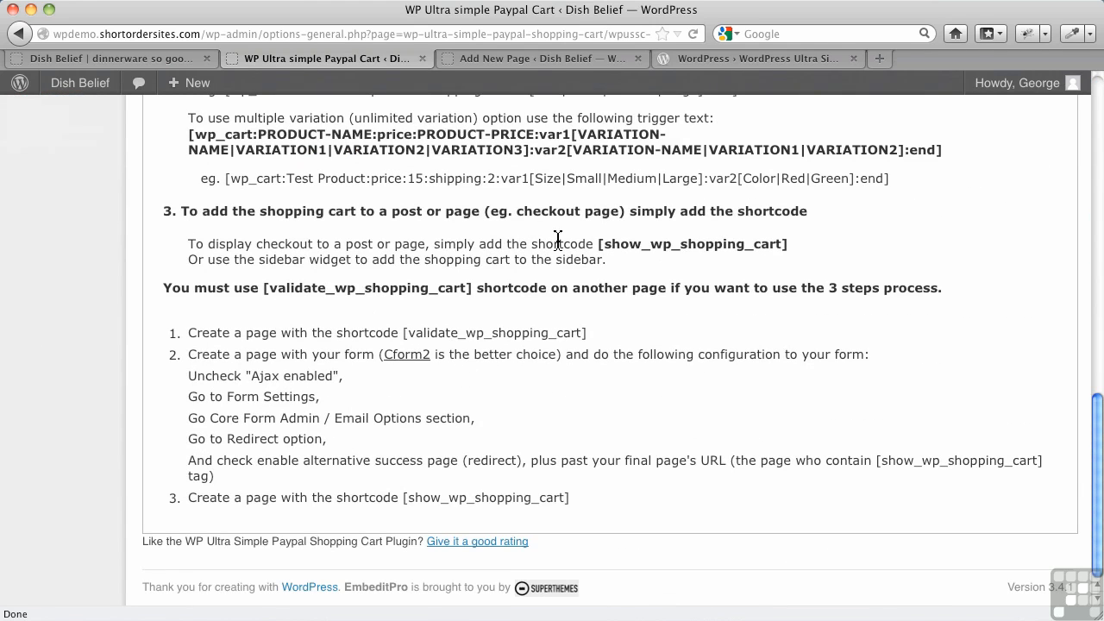
drag(601, 246, 820, 259)
key(super+c)
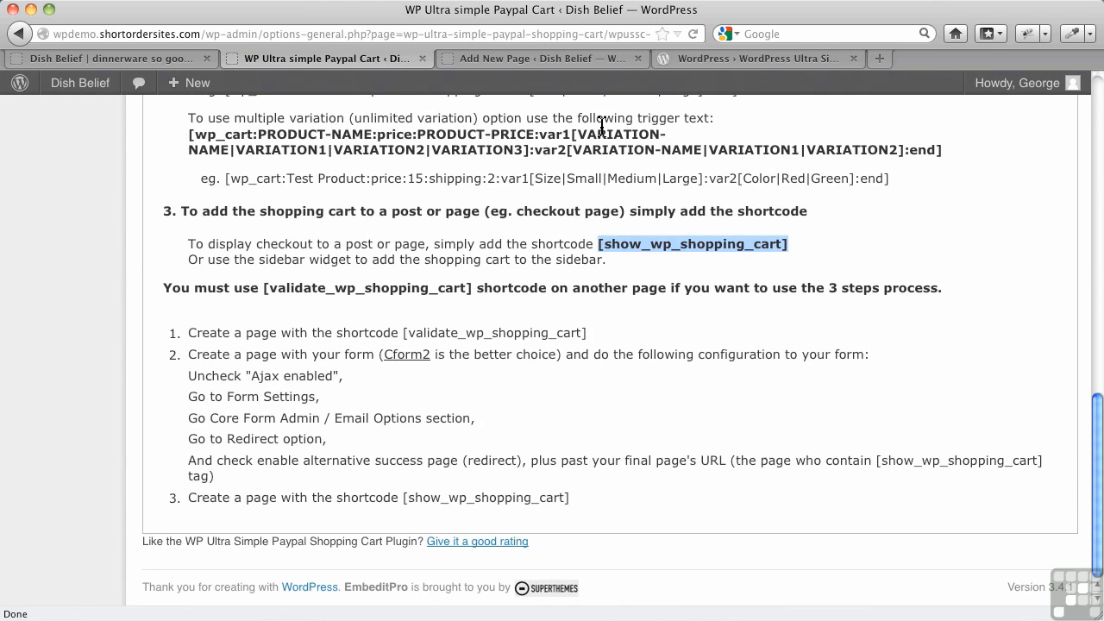
Paste the [show_wp_shopping_cart] shortcode into the Cart page's content and publish the page
click(484, 61)
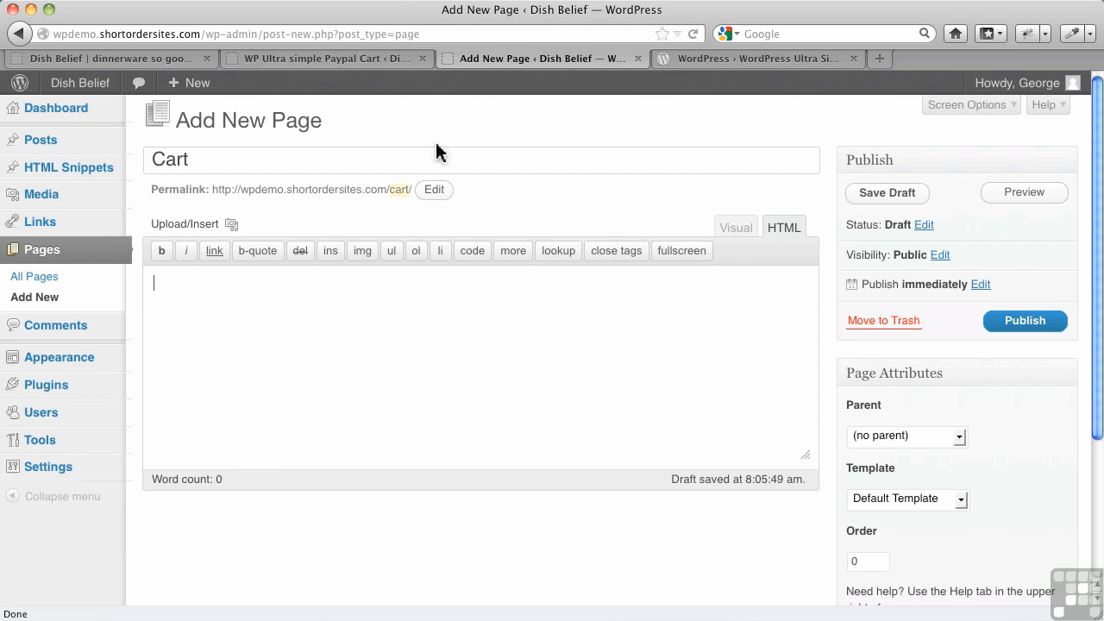
click(305, 295)
key(super+v)
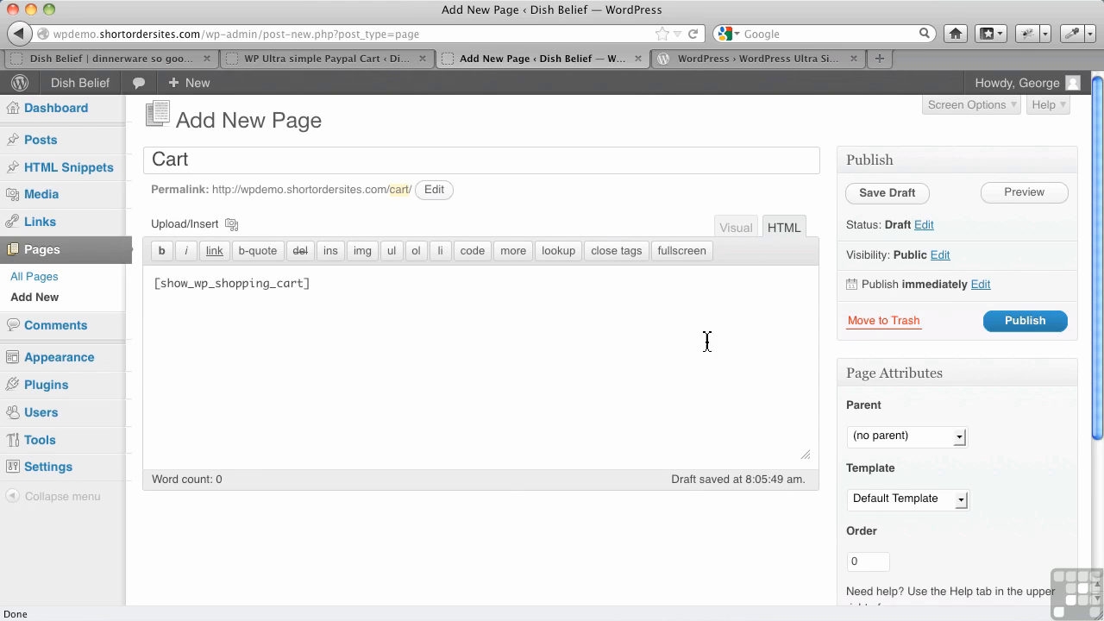
click(1026, 323)
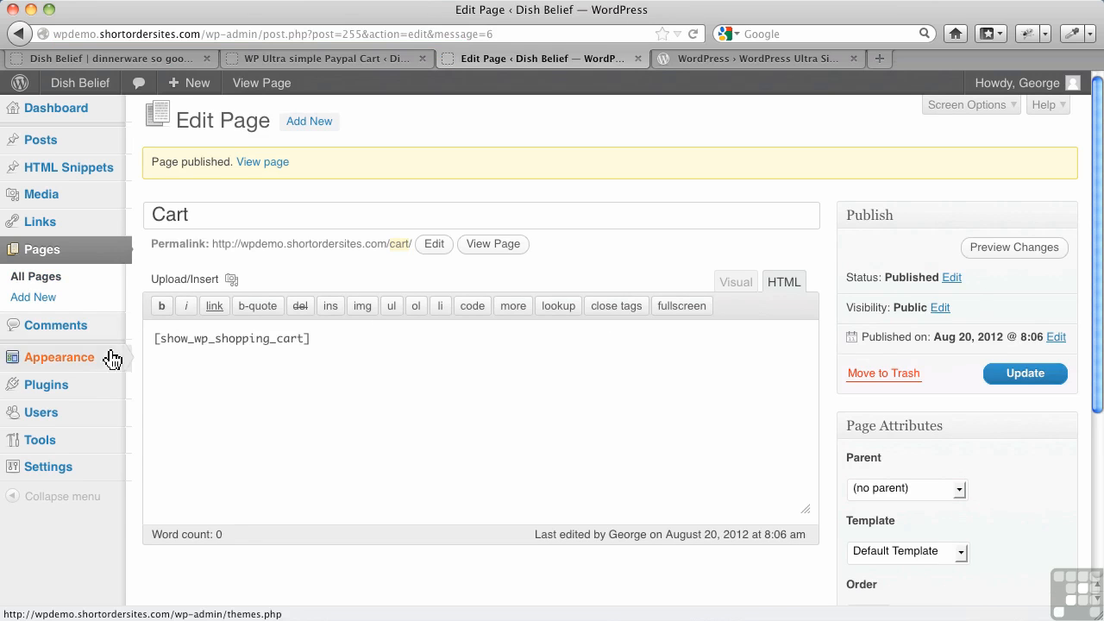
Add the Cart page as an item to the site's Main Menu
mouse_move(105, 359)
click(158, 398)
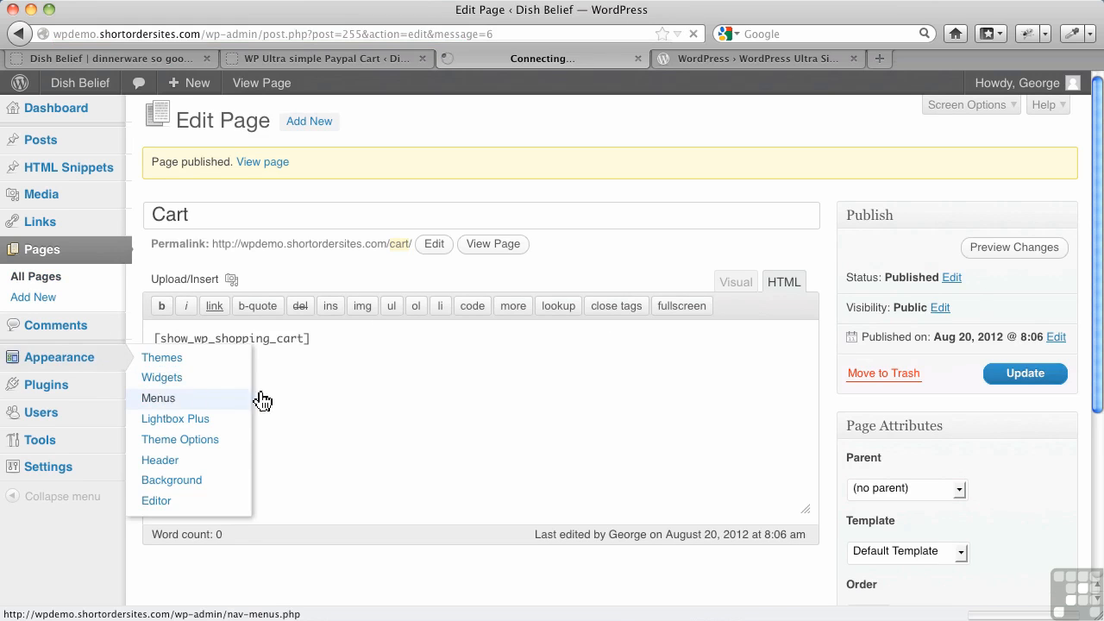
scroll(431, 380, down, 4)
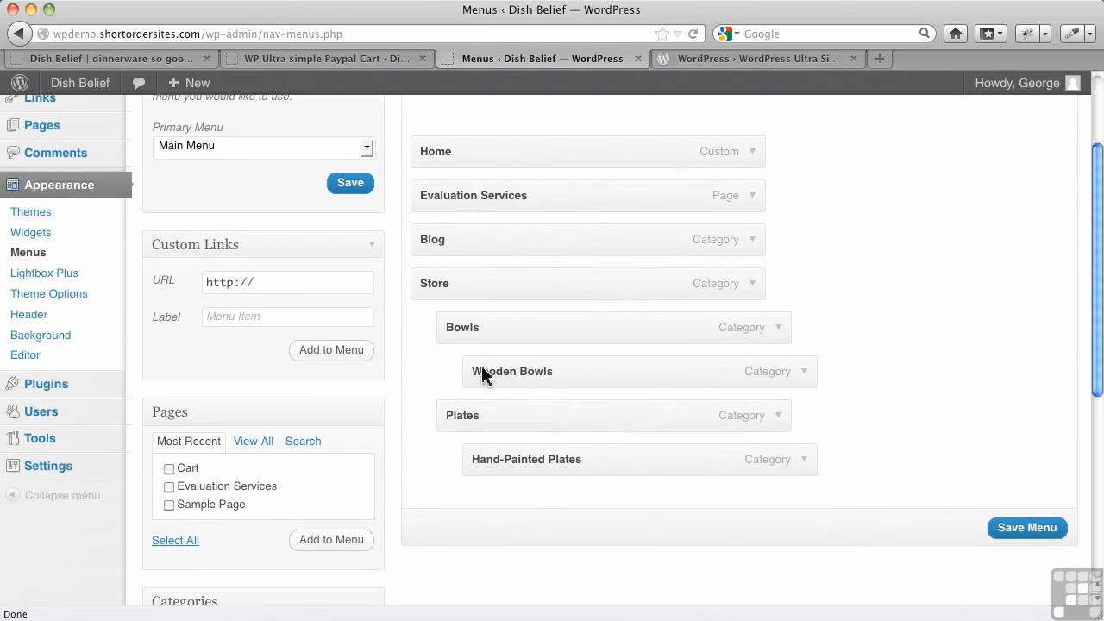
click(168, 446)
click(320, 518)
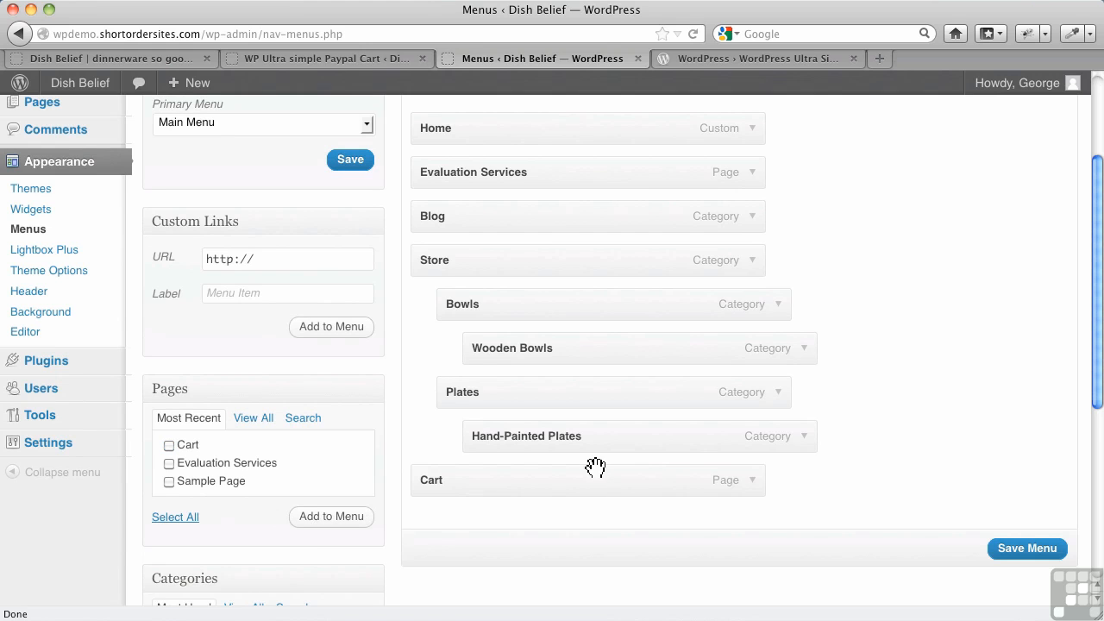
Move the Cart item between Blog and Store in the Main Menu and save the menu
scroll(937, 471, up, 4)
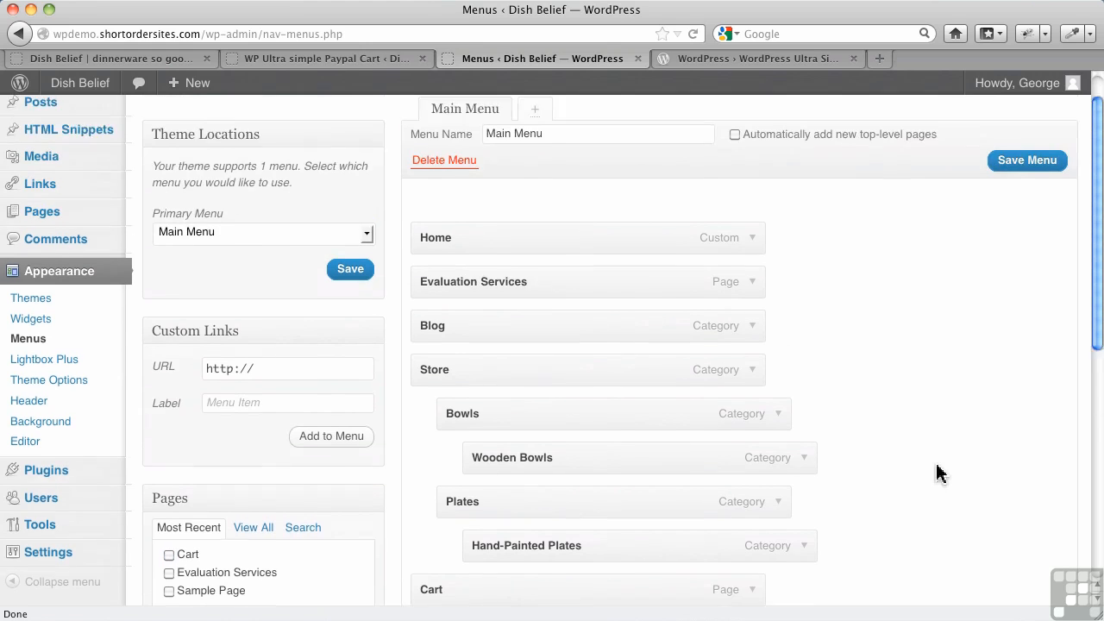
scroll(882, 433, down, 3)
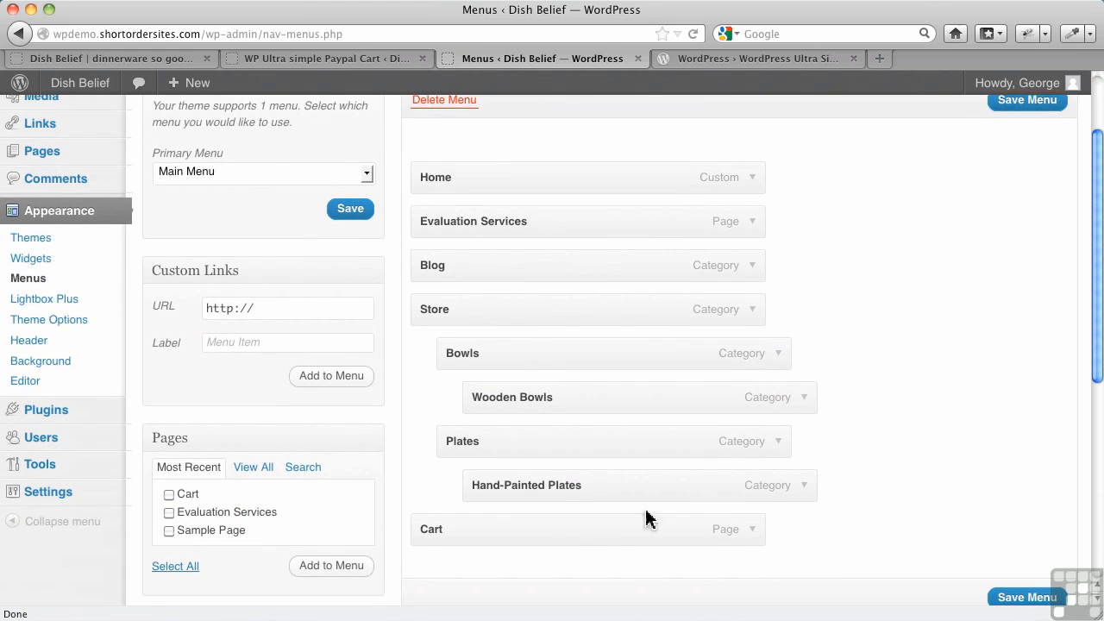
drag(560, 530, 554, 308)
click(1039, 108)
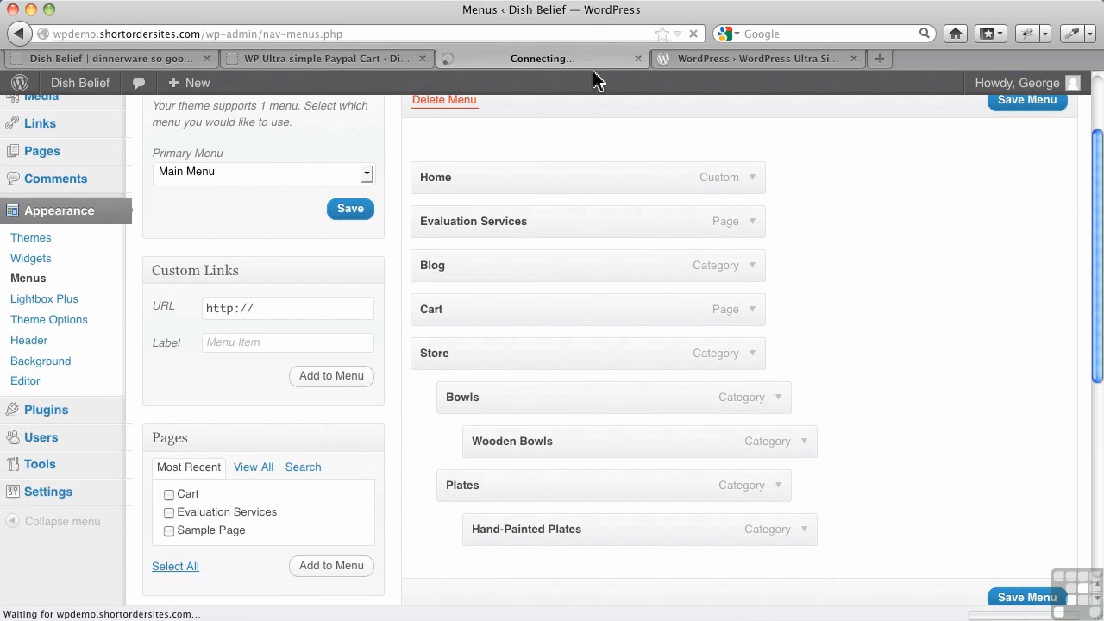
Reload the live home page without resending the form data and open the Cart page to check its contents
click(165, 60)
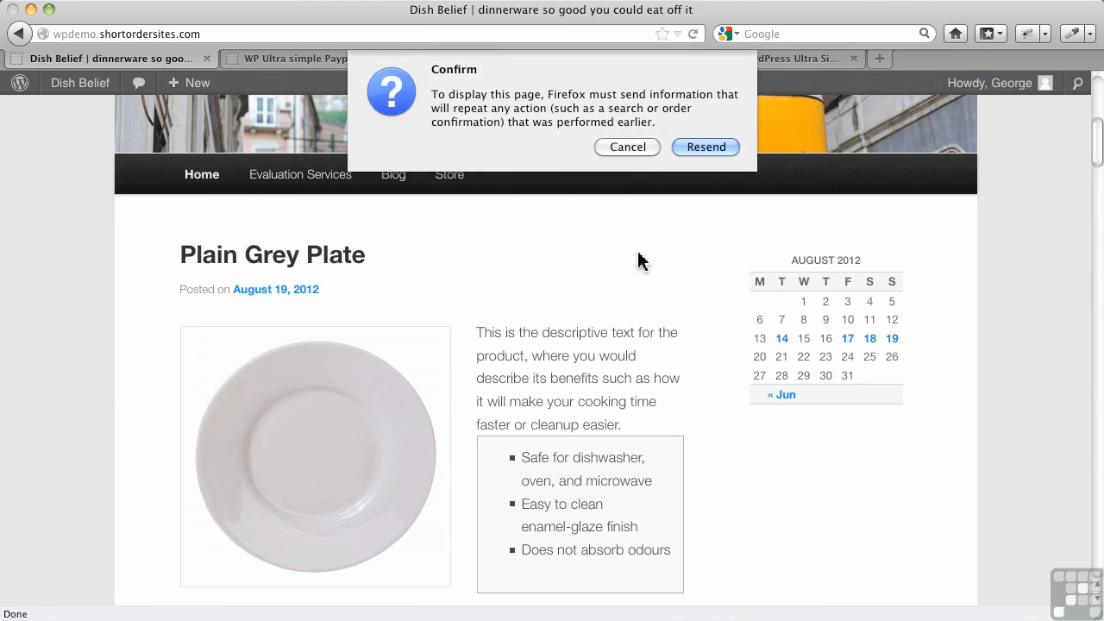
click(630, 148)
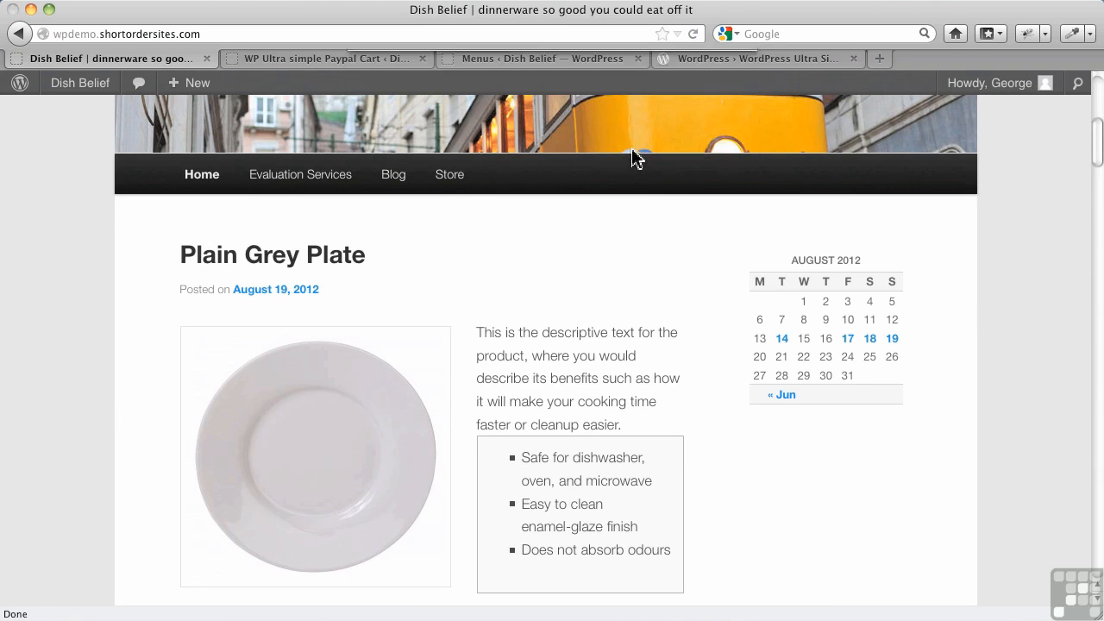
click(203, 188)
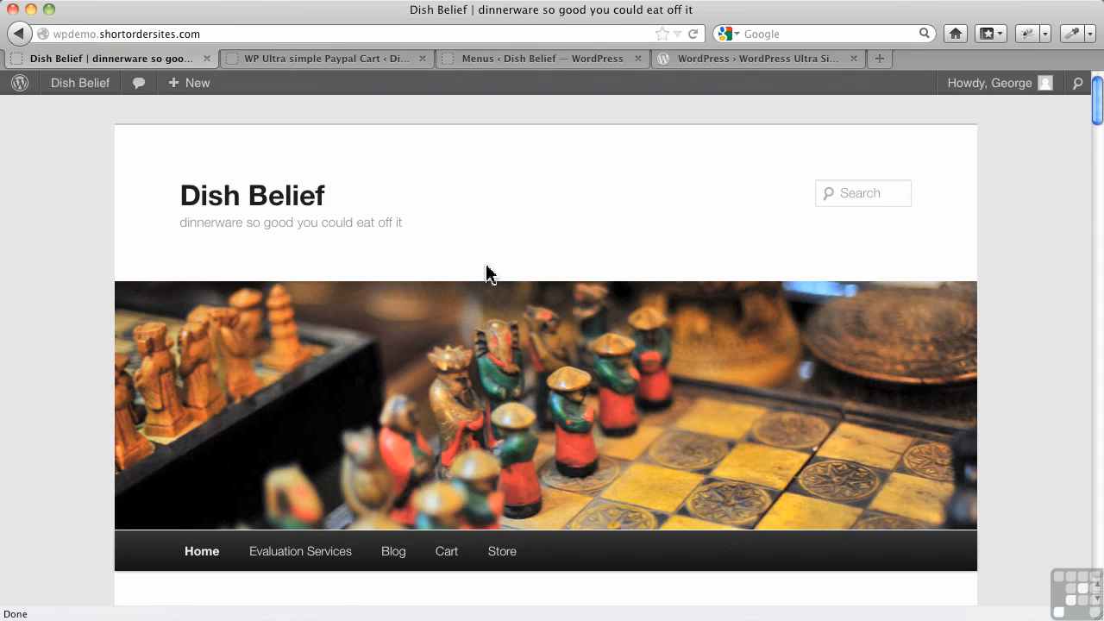
scroll(466, 302, down, 4)
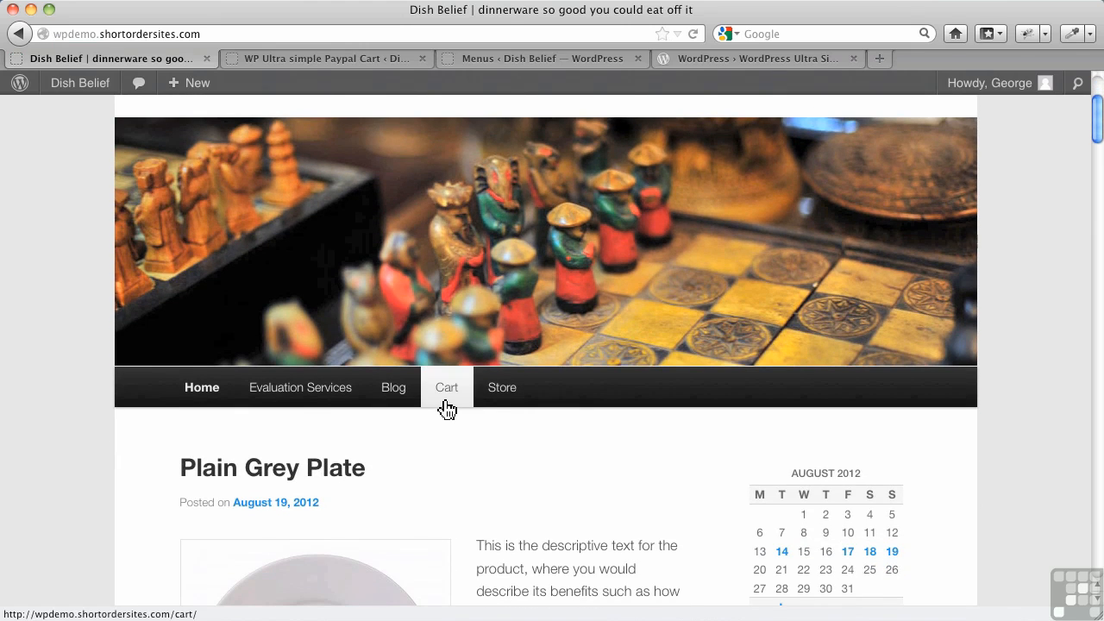
click(447, 405)
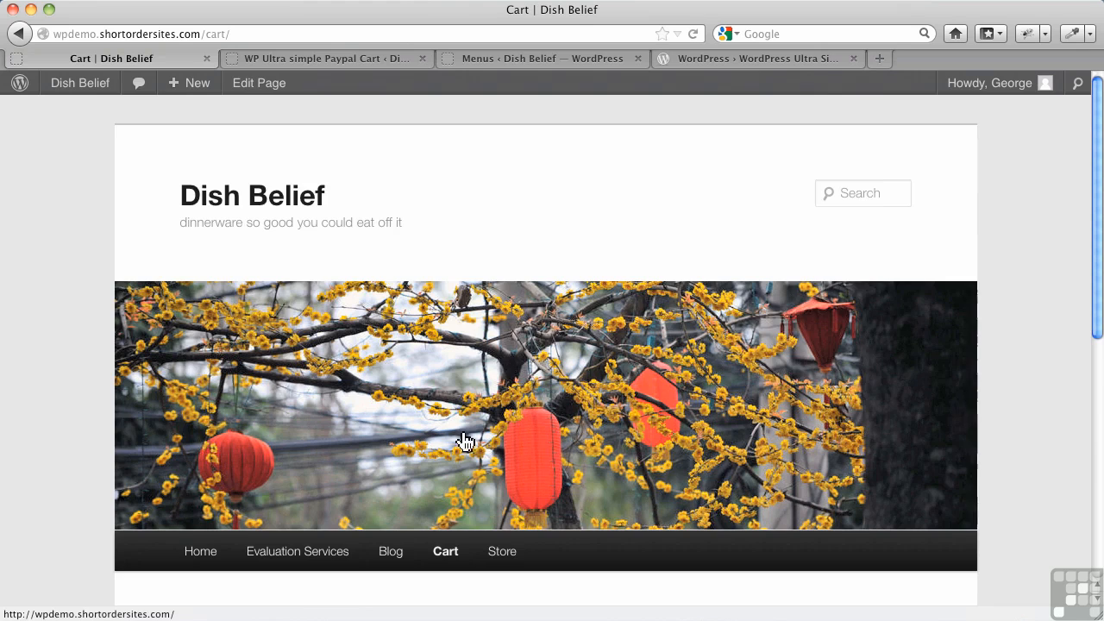
scroll(466, 441, down, 4)
scroll(465, 438, down, 3)
scroll(464, 436, down, 3)
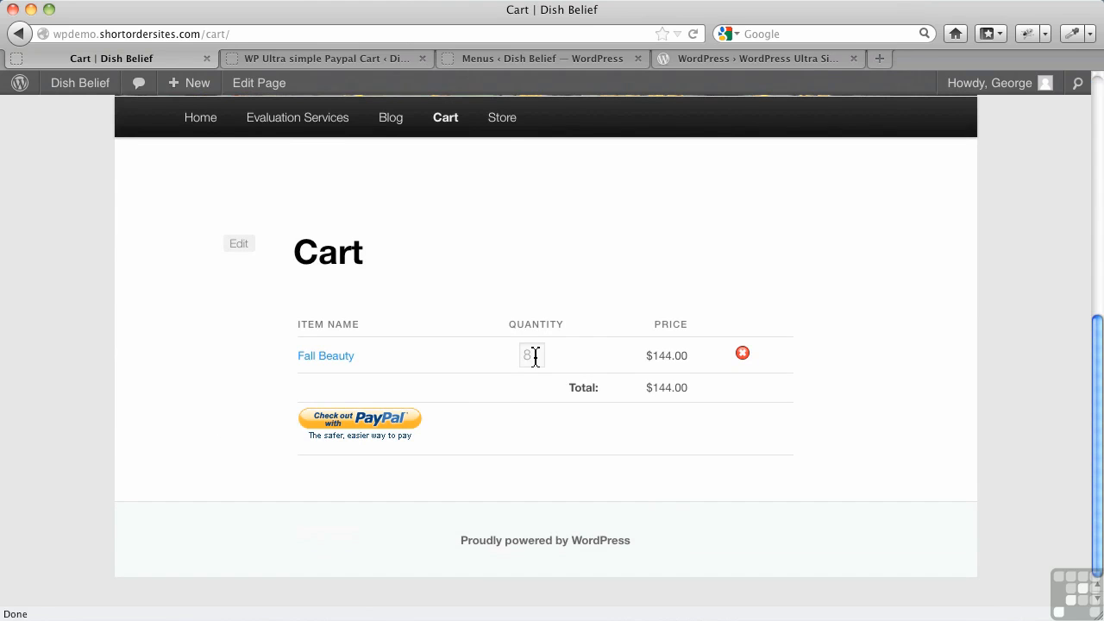
Change the Fall Beauty quantity in the cart to 4, update it, and check the recalculated cart
drag(534, 356, 512, 357)
text(4)
scroll(512, 362, up, 1)
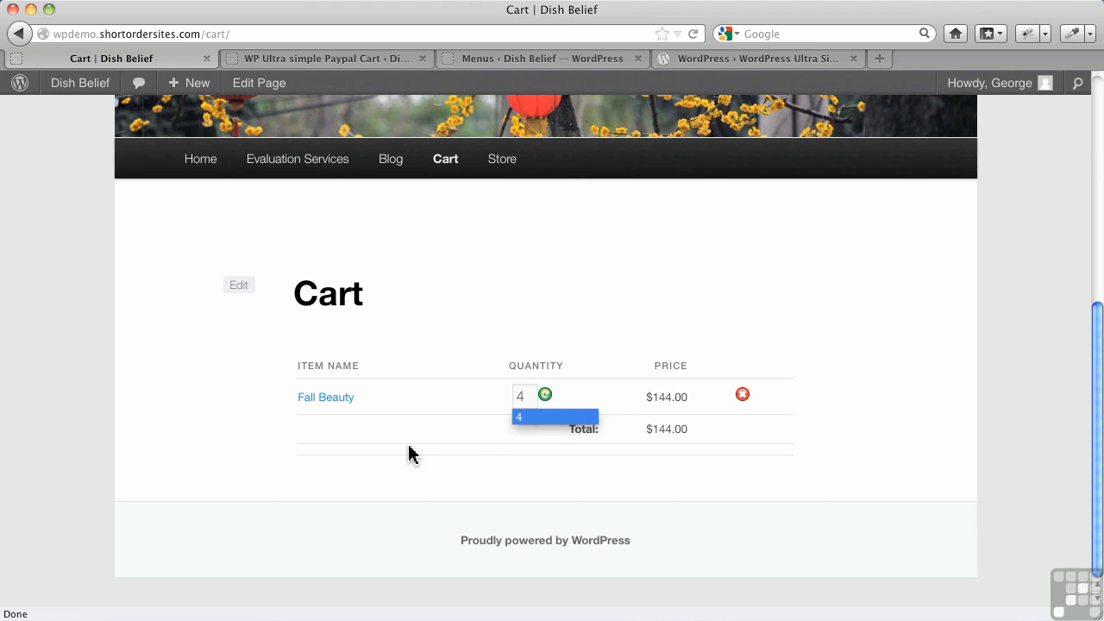
click(546, 396)
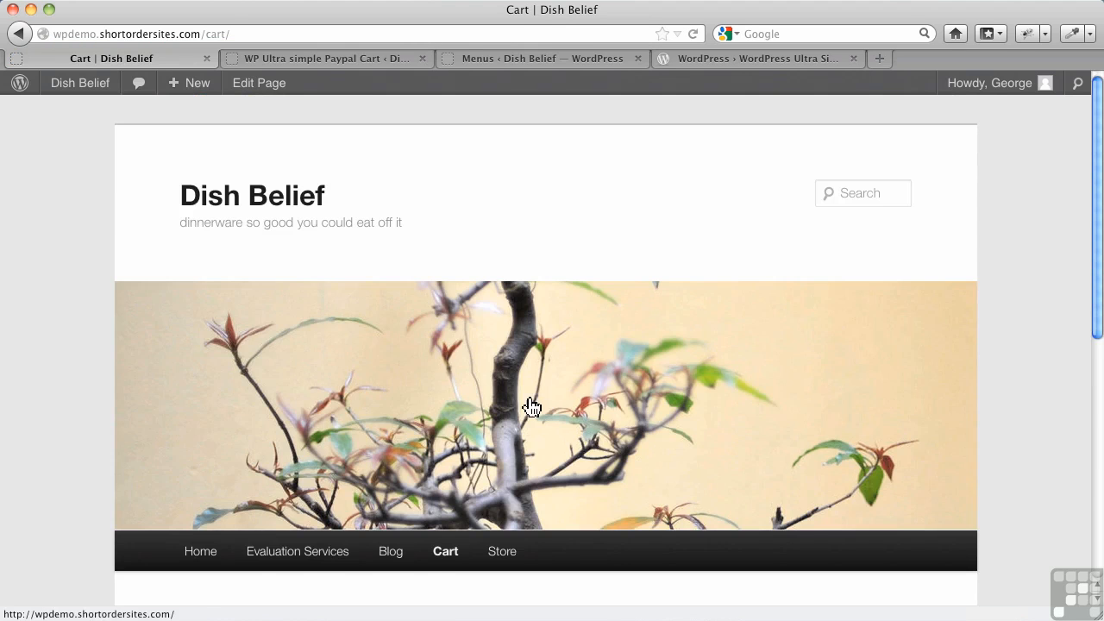
scroll(528, 405, down, 4)
scroll(485, 529, down, 4)
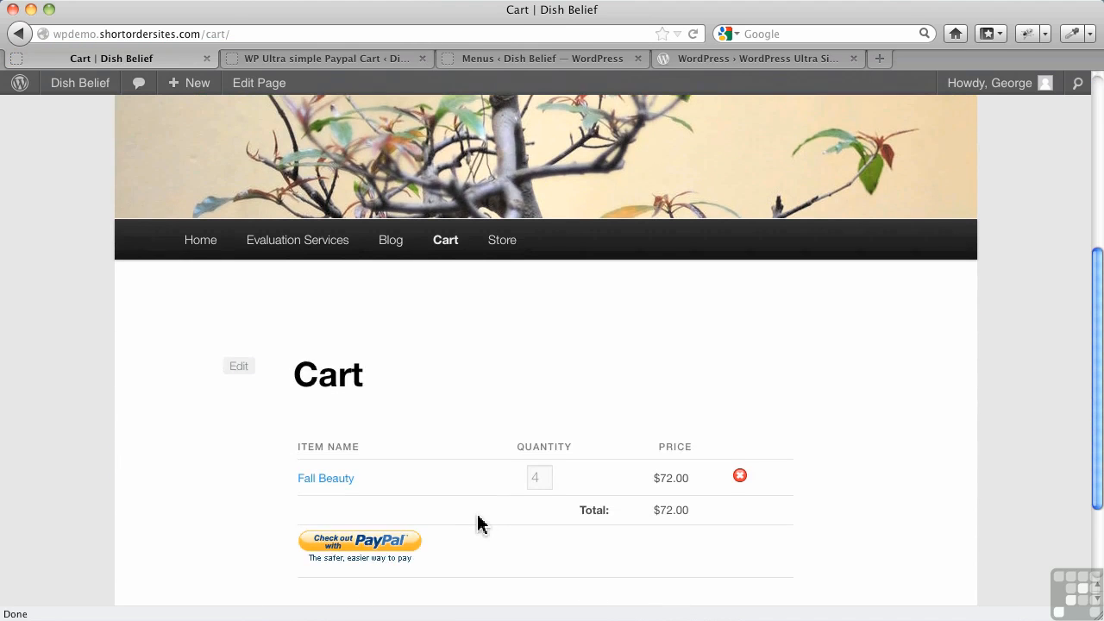
scroll(483, 525, down, 2)
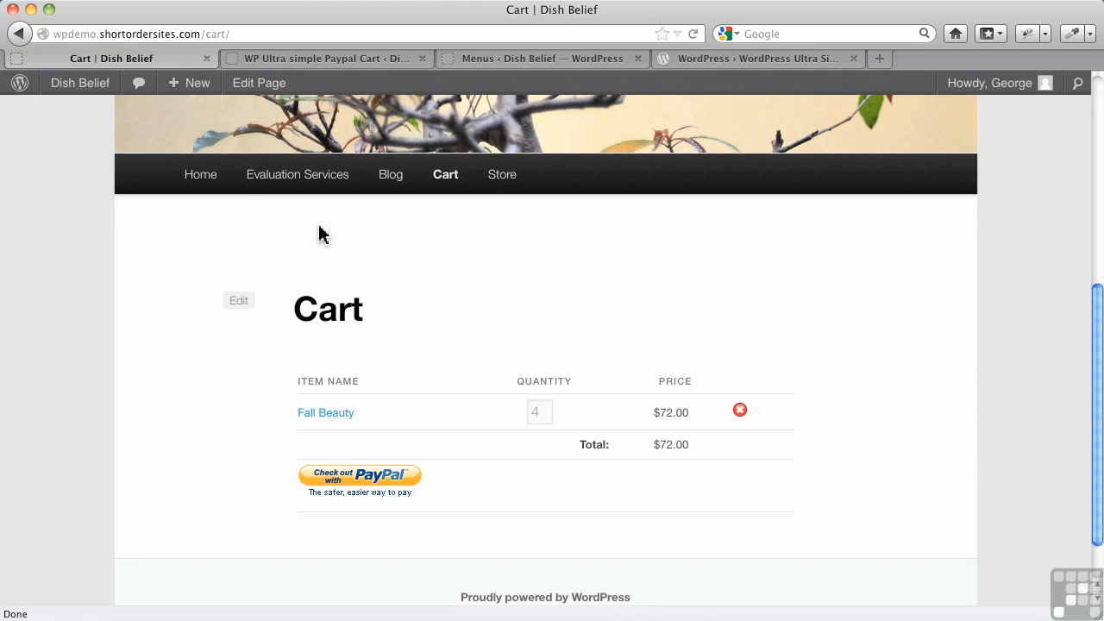
Return to the live home page, add one Fall Beauty plate to the cart, and check which page the visitor lands on
click(206, 184)
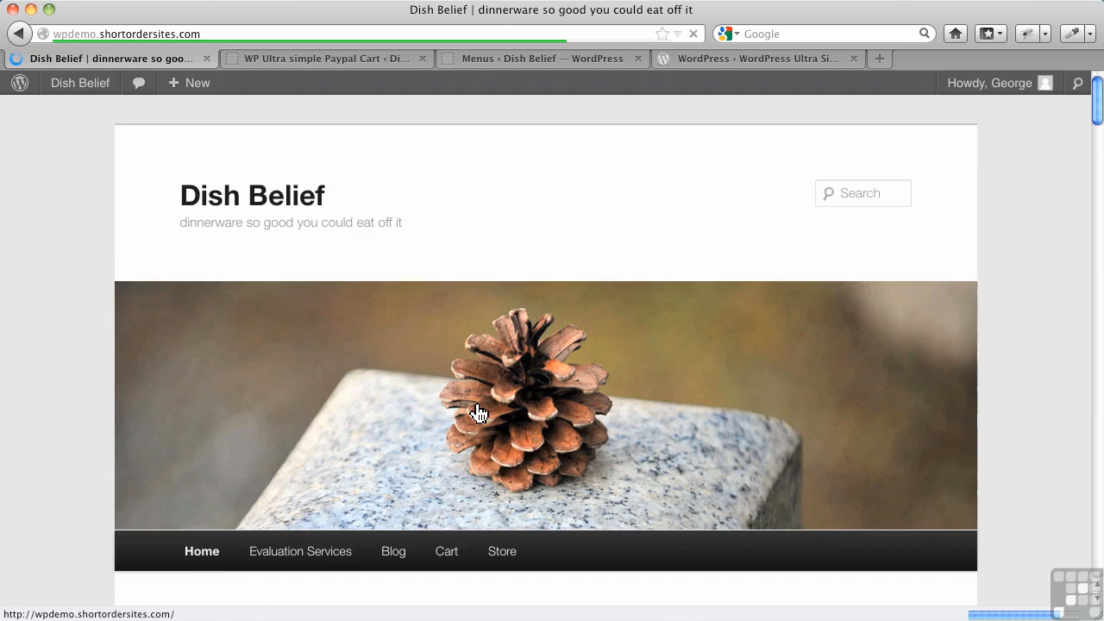
scroll(476, 411, down, 10)
scroll(476, 412, down, 15)
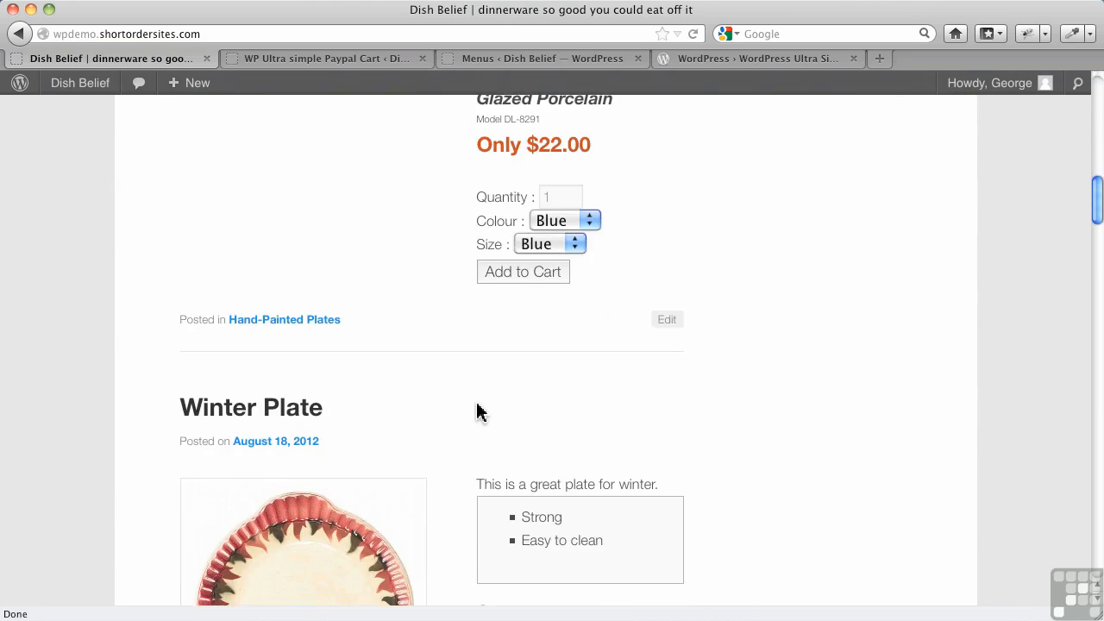
scroll(481, 412, down, 10)
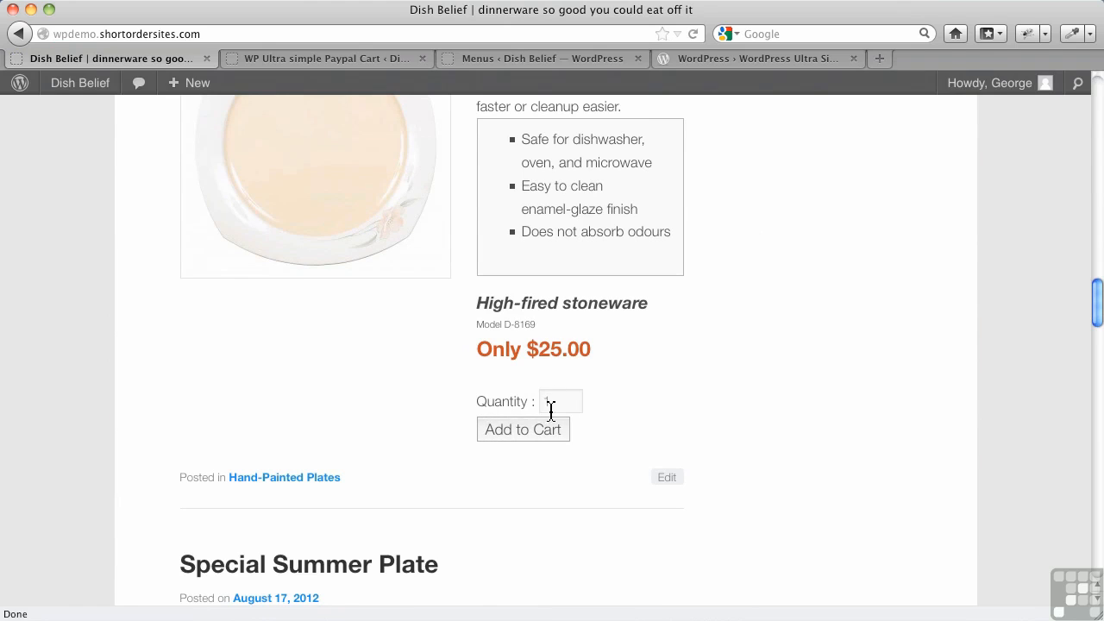
click(523, 429)
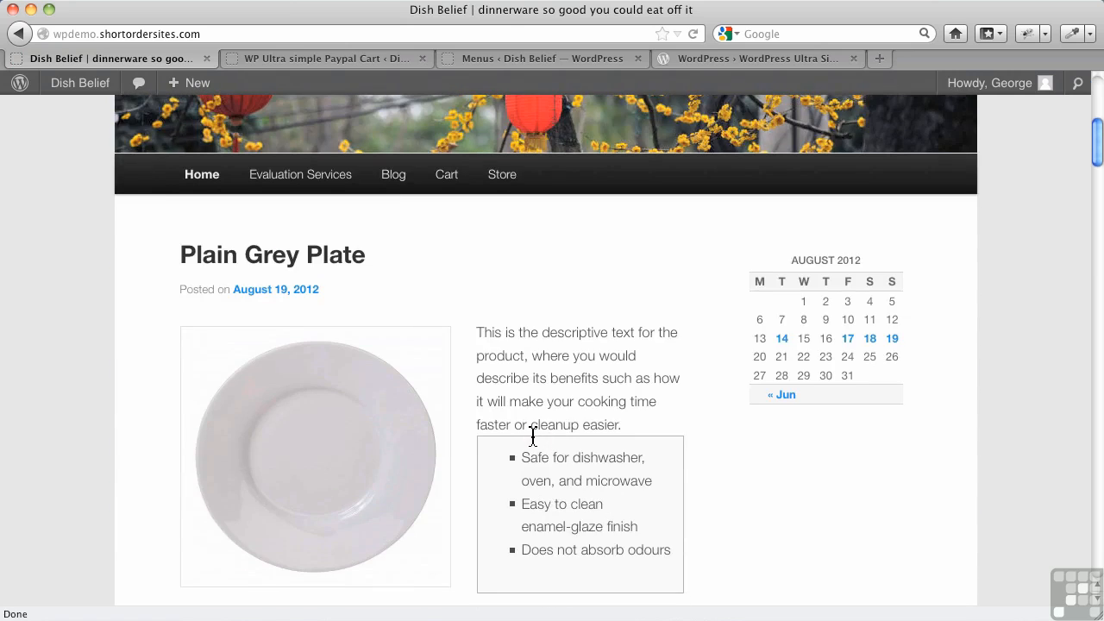
scroll(534, 443, down, 5)
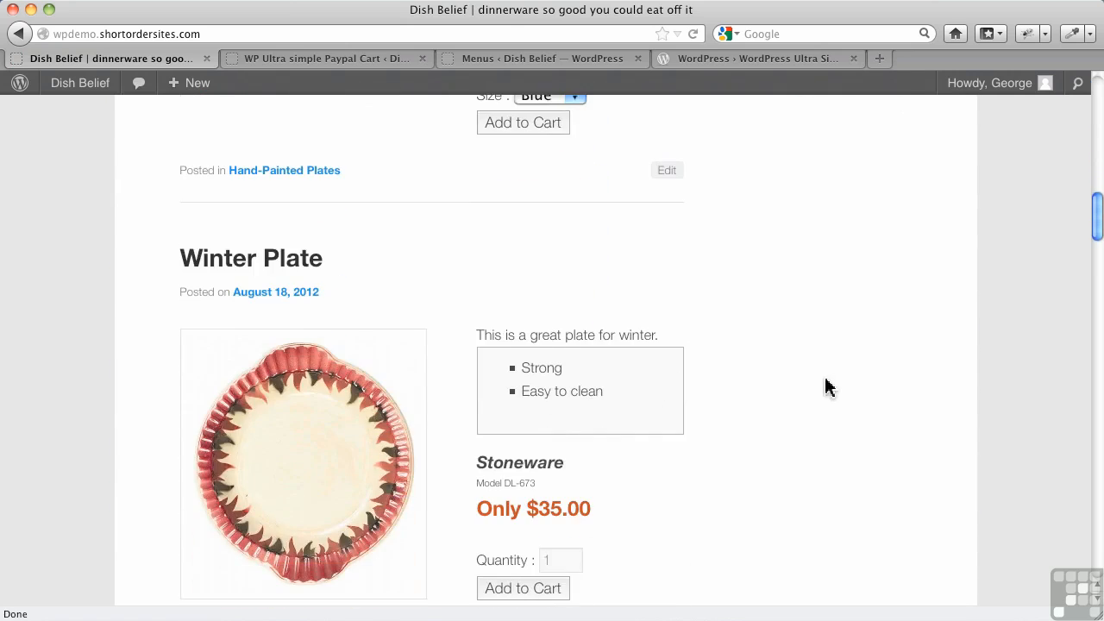
scroll(828, 388, up, 5)
scroll(824, 388, up, 8)
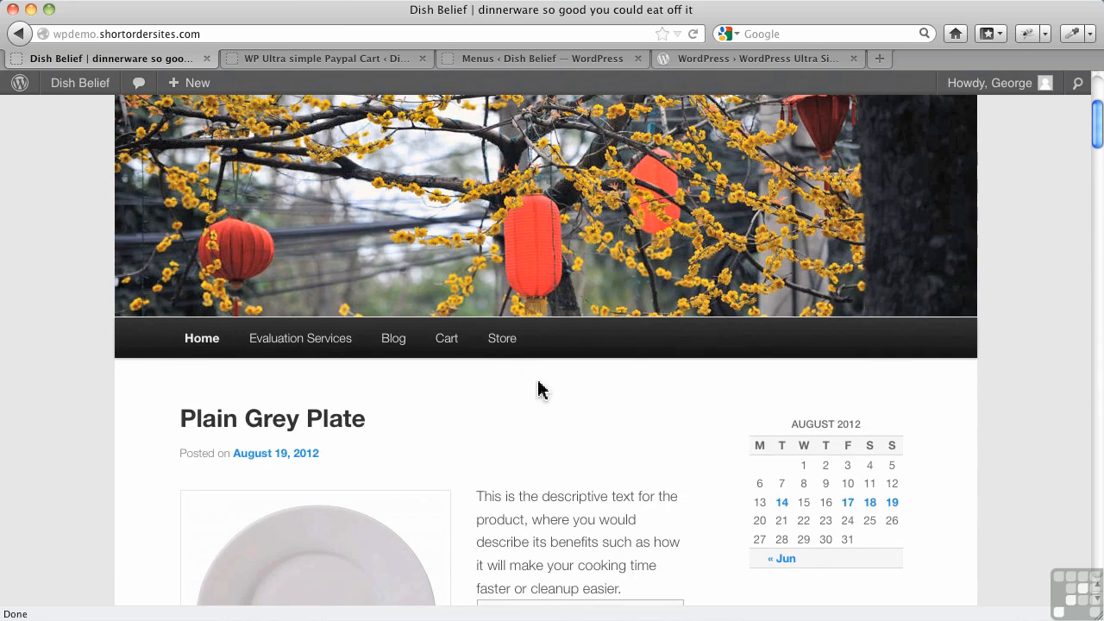
Enable automatic redirection to the checkout page in the WP Ultra Simple Paypal Cart settings and update the options
click(392, 61)
scroll(387, 303, up, 10)
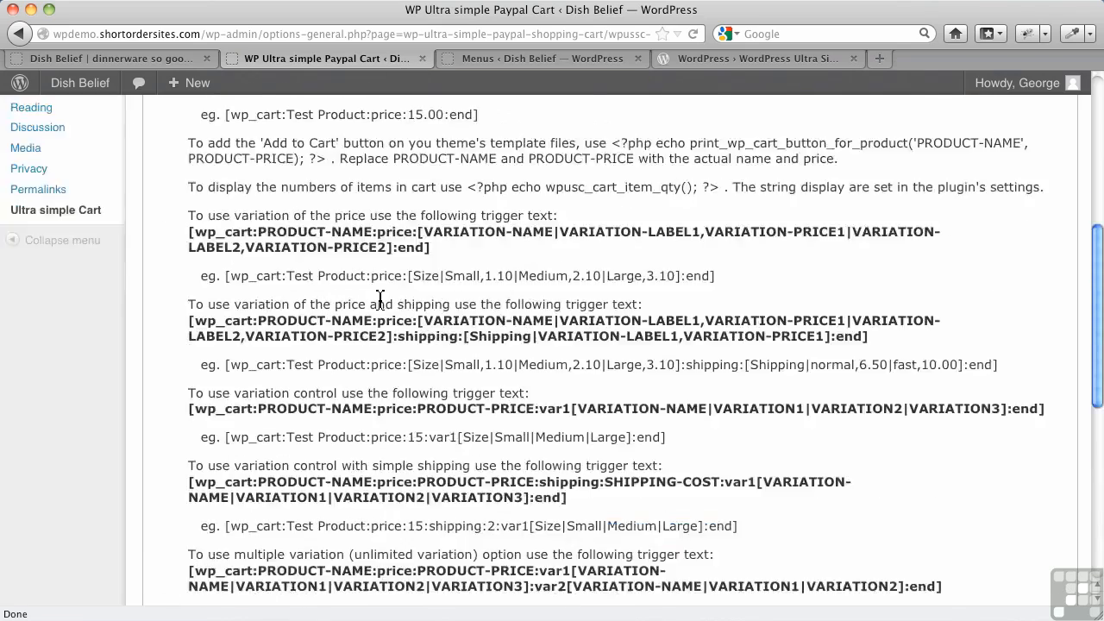
click(254, 164)
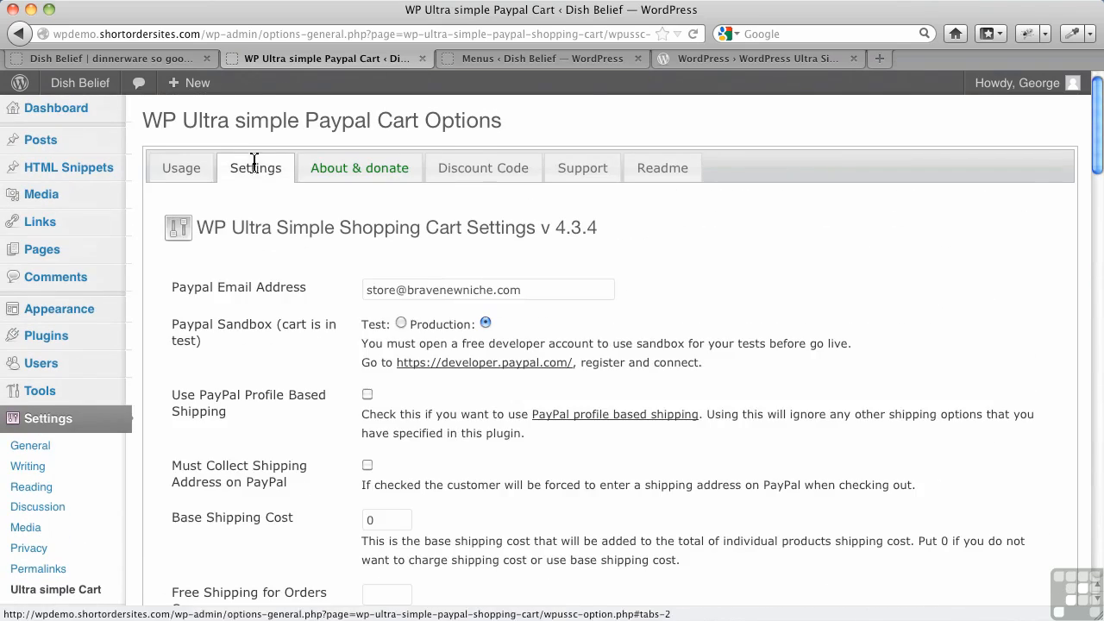
scroll(468, 474, down, 10)
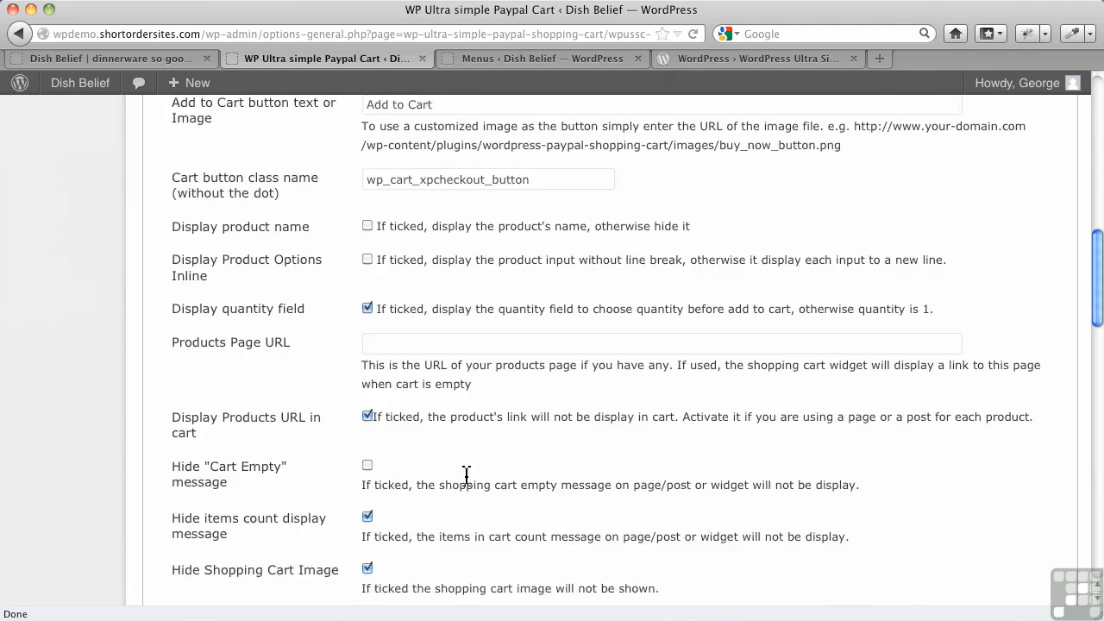
scroll(453, 517, down, 15)
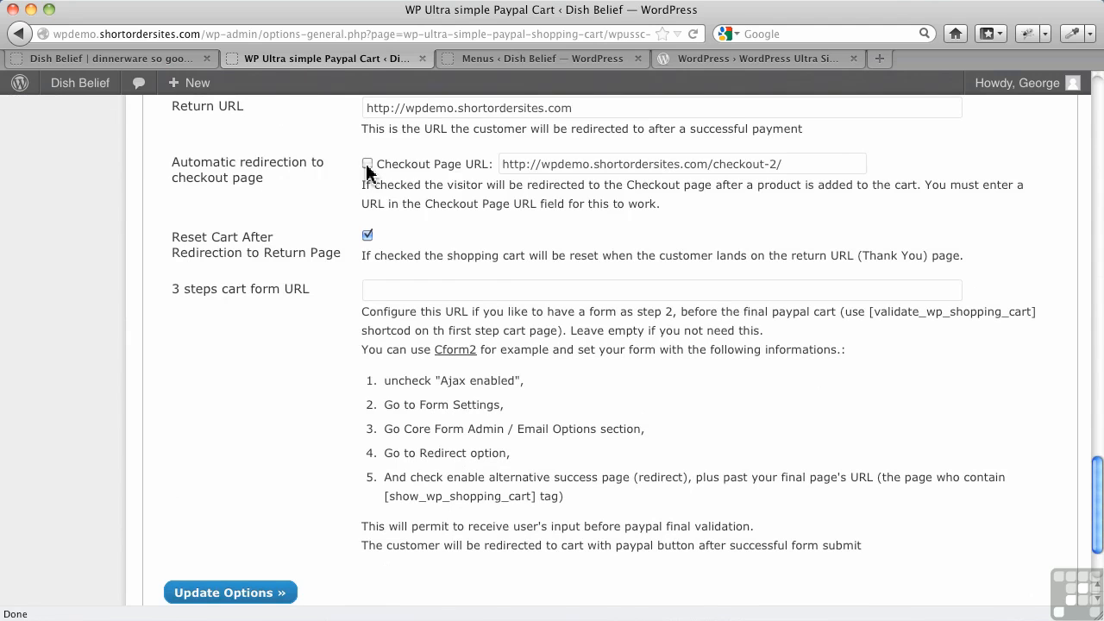
click(264, 595)
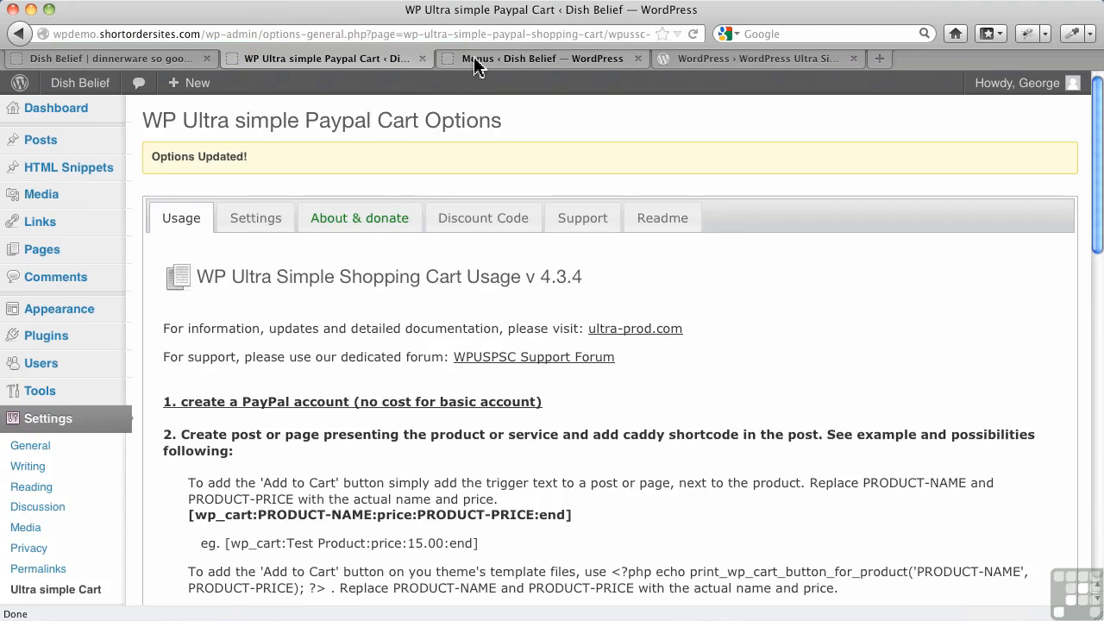
Add 5 Fall Beauty plates to the cart from the live home page and examine the page the redirect opens
click(475, 59)
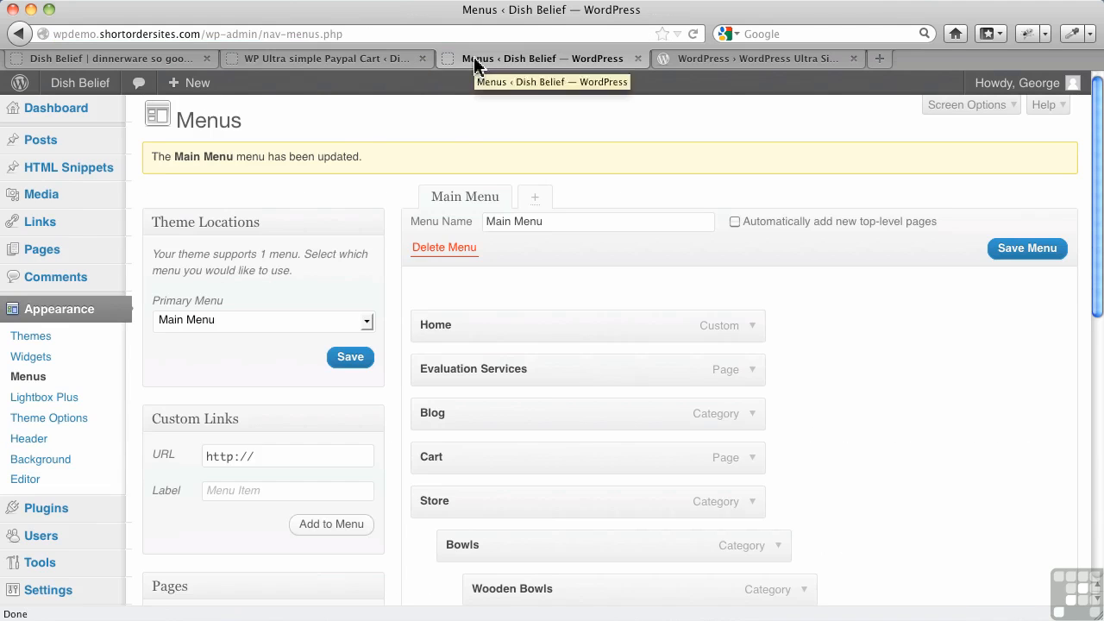
click(86, 62)
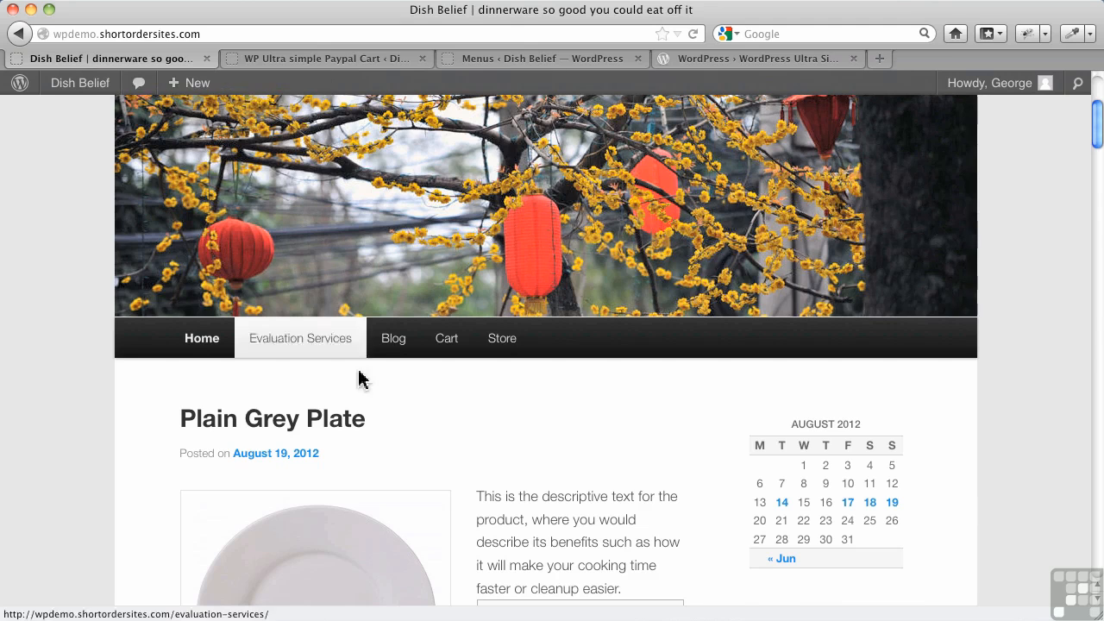
scroll(446, 375, down, 10)
scroll(446, 374, down, 10)
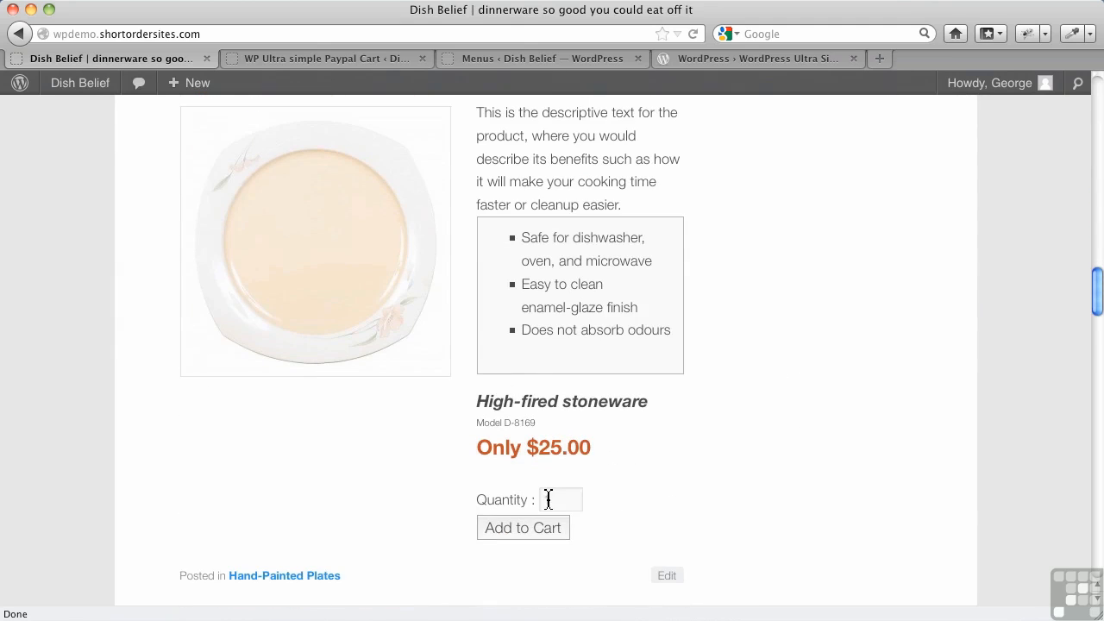
text(5)
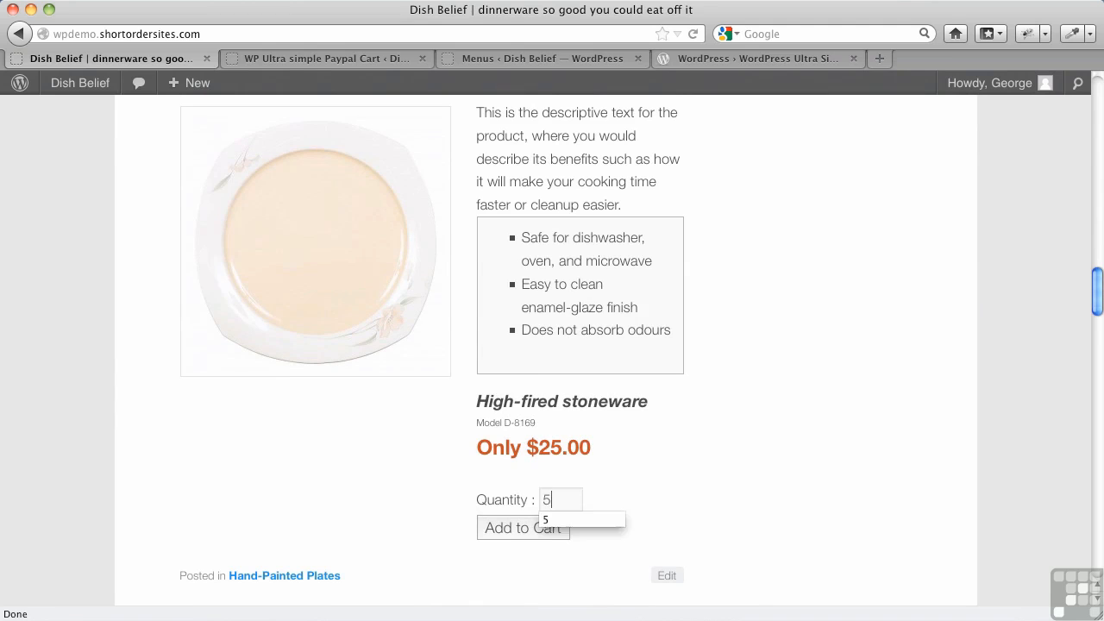
click(523, 530)
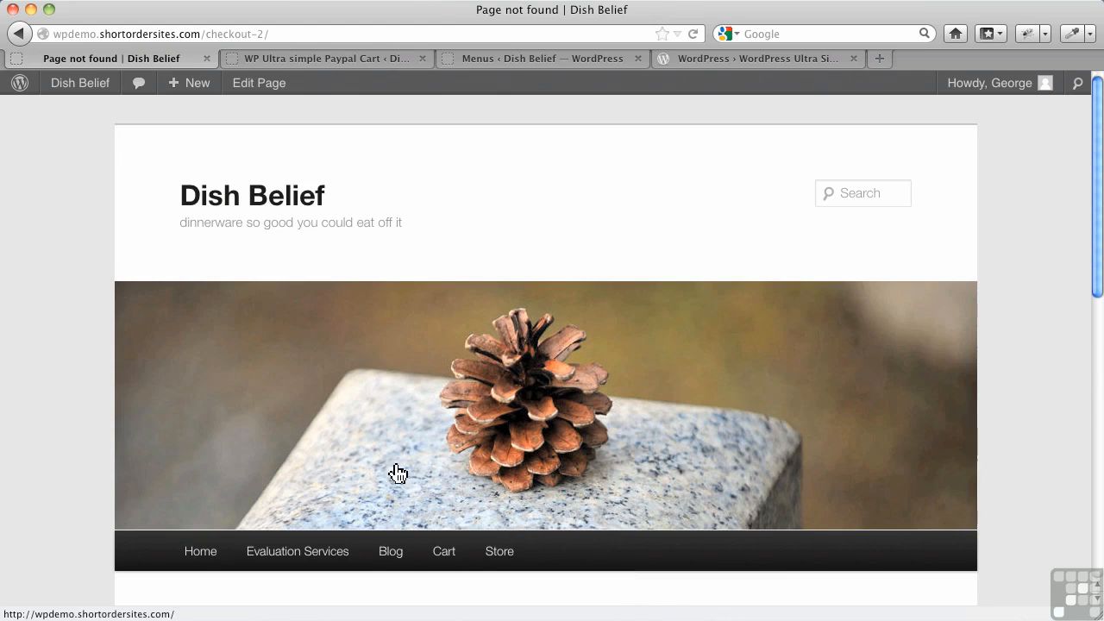
scroll(397, 473, down, 3)
scroll(397, 465, down, 1)
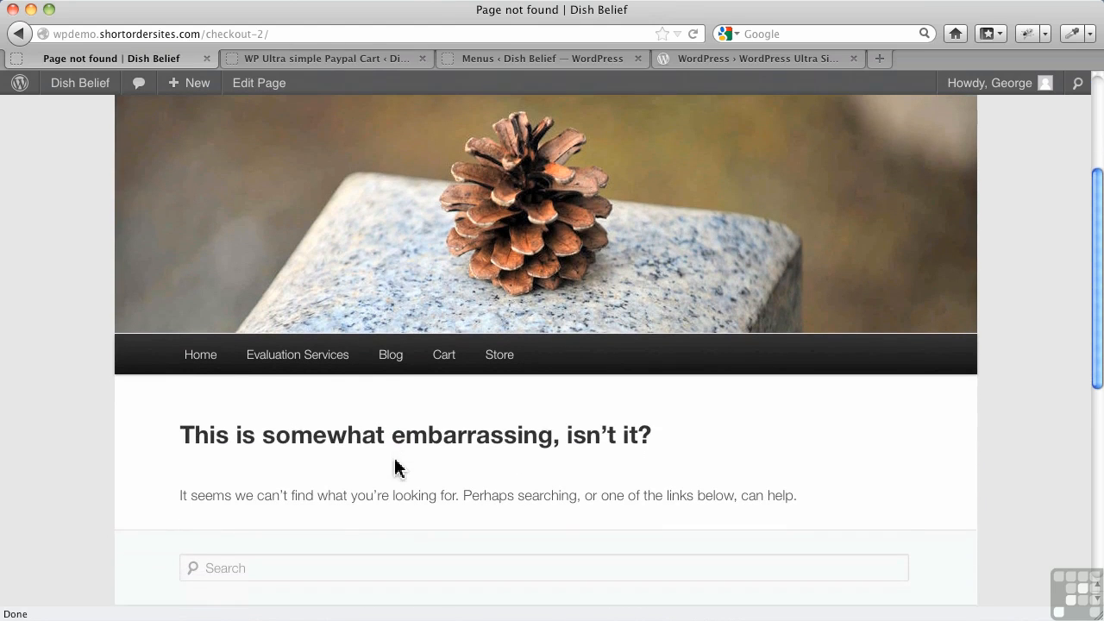
scroll(396, 466, down, 1)
scroll(406, 440, down, 2)
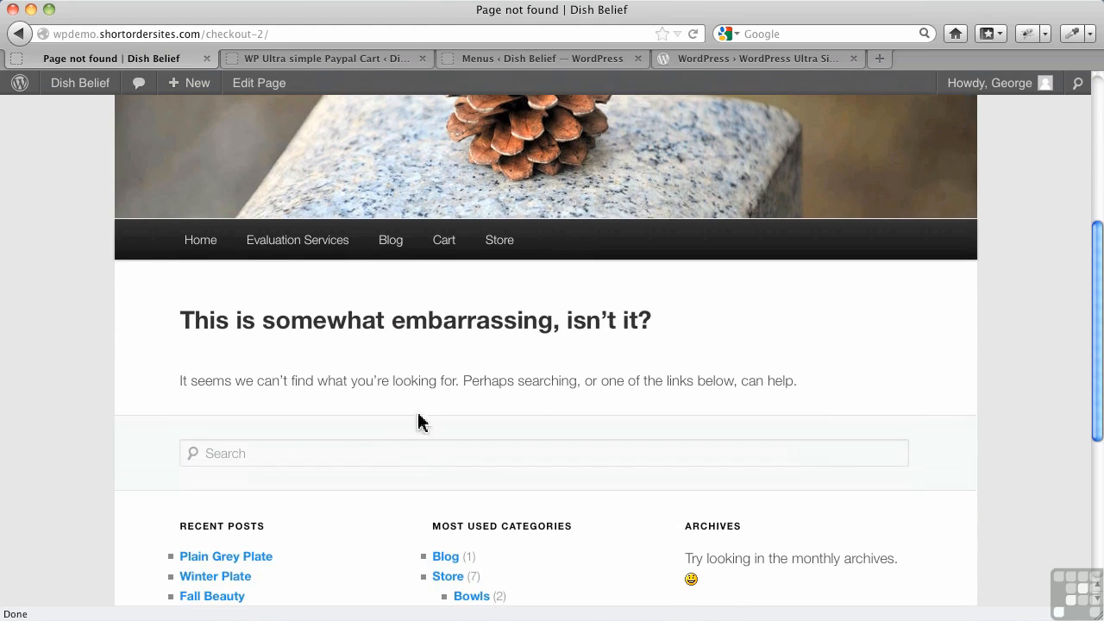
Open the live site's Cart page and copy its web address
scroll(391, 387, up, 3)
click(445, 387)
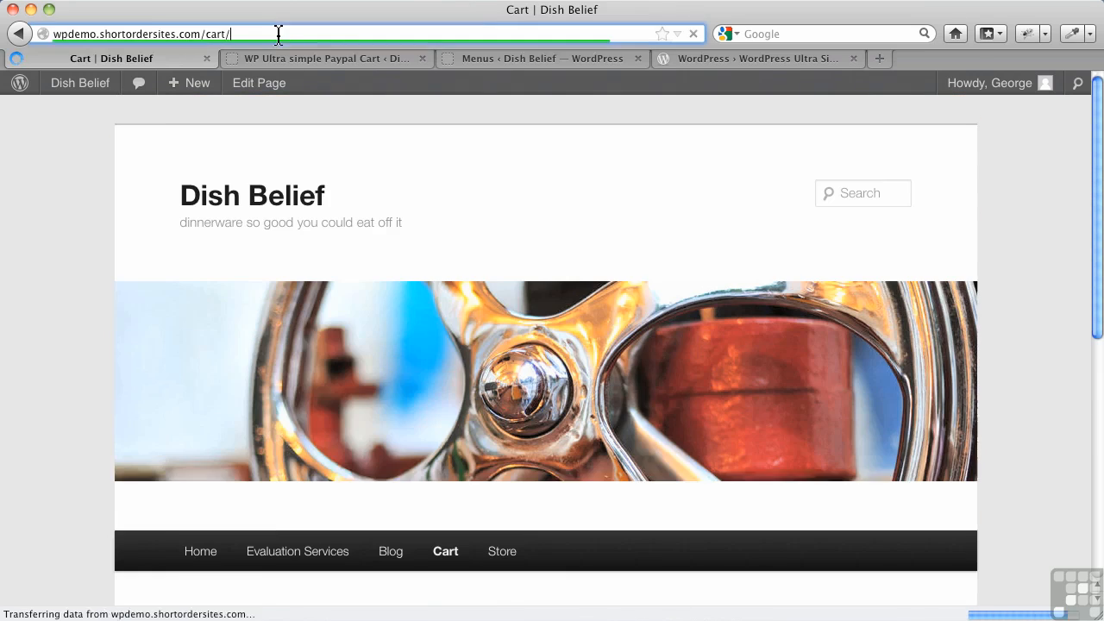
drag(278, 34, 59, 35)
key(super+c)
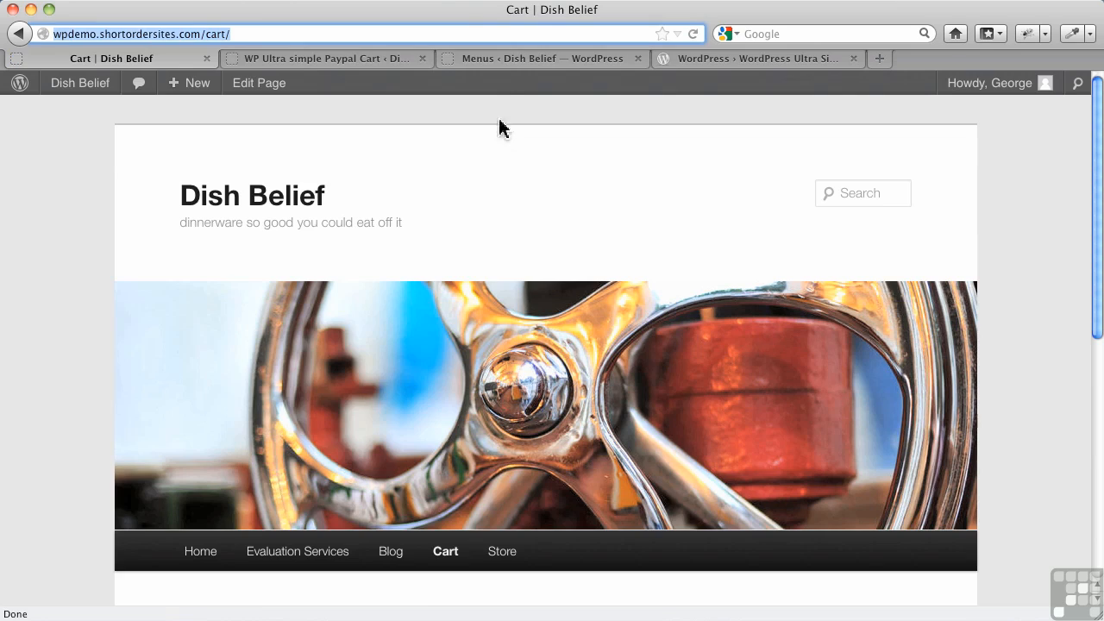
click(350, 60)
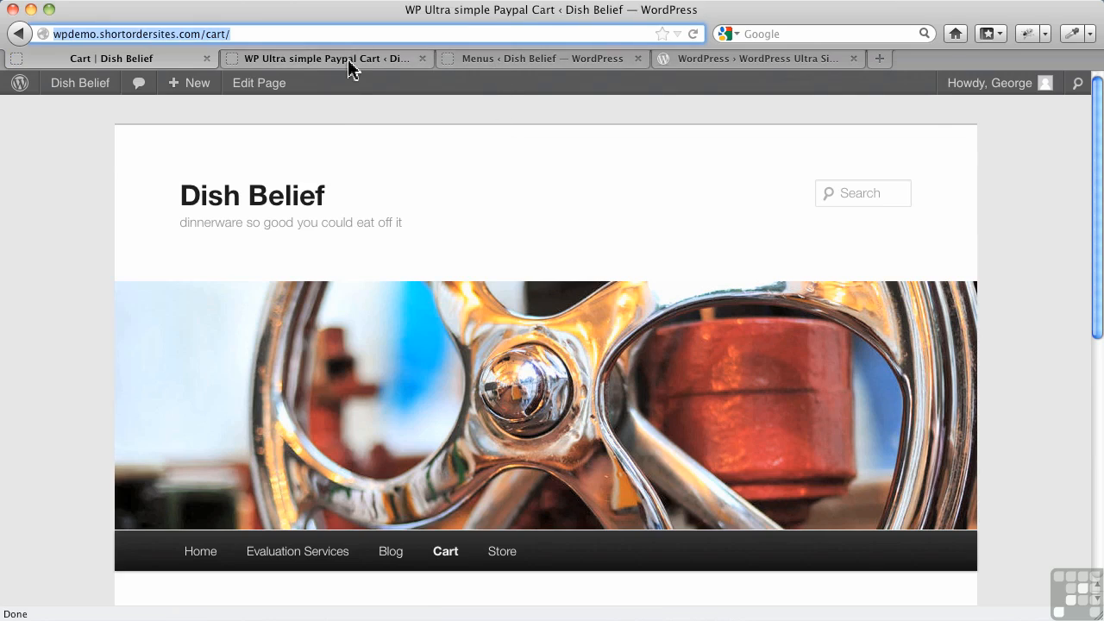
scroll(495, 438, down, 5)
scroll(494, 439, up, 5)
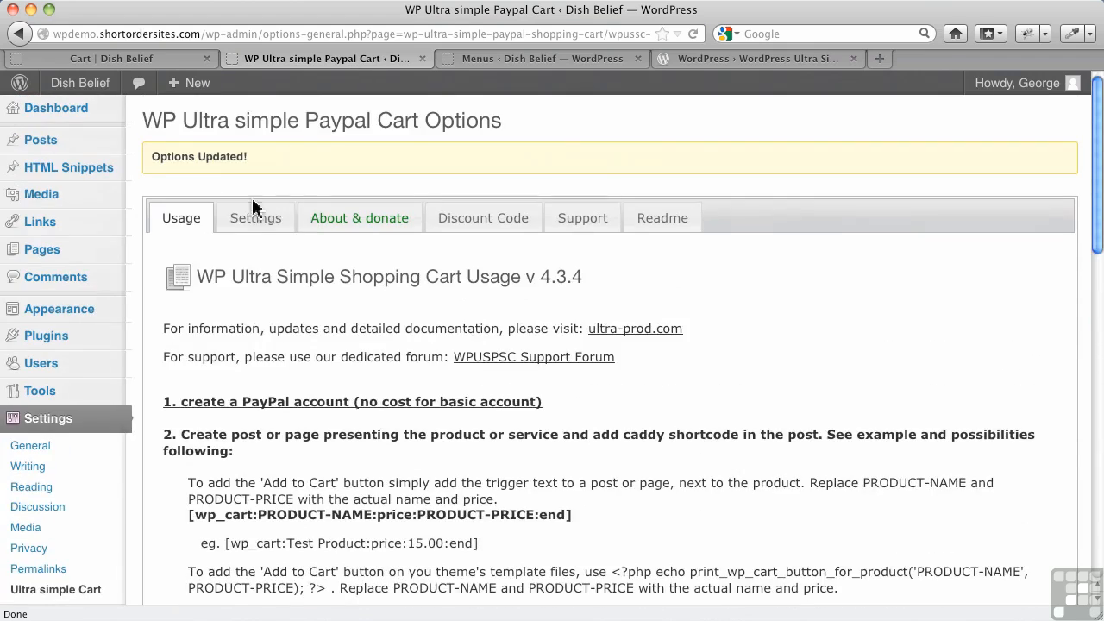
click(256, 218)
scroll(512, 393, down, 12)
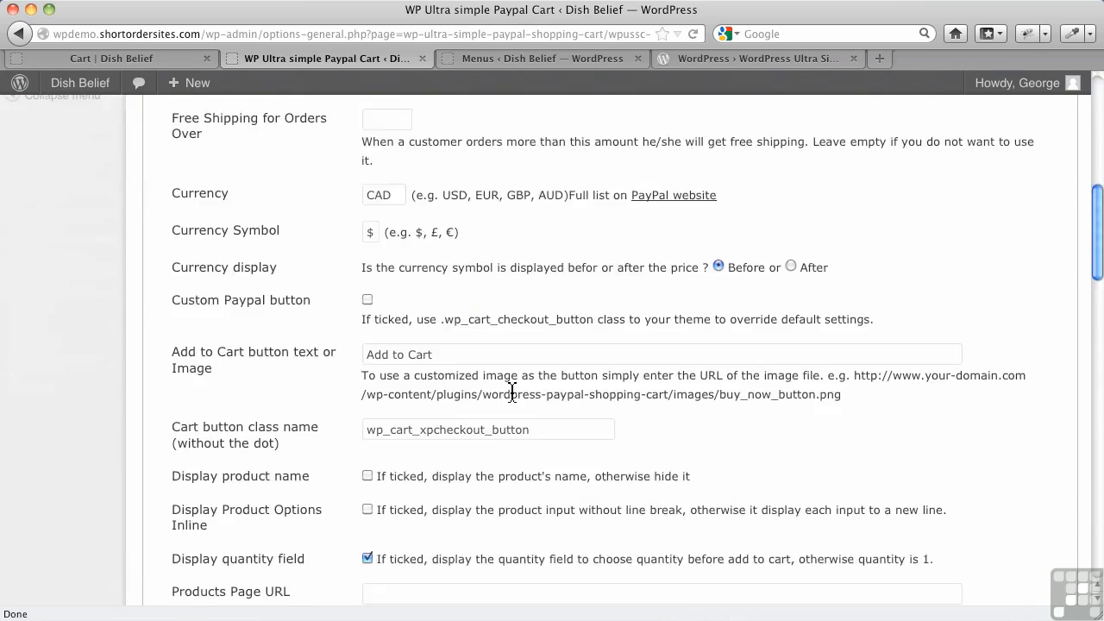
scroll(512, 392, down, 15)
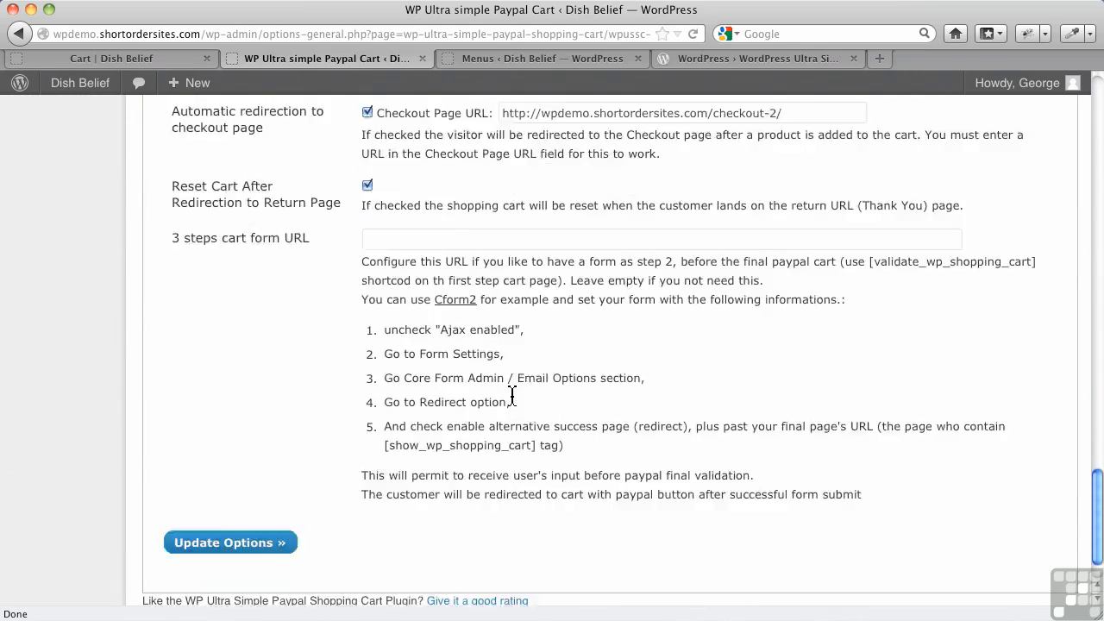
scroll(511, 341, up, 10)
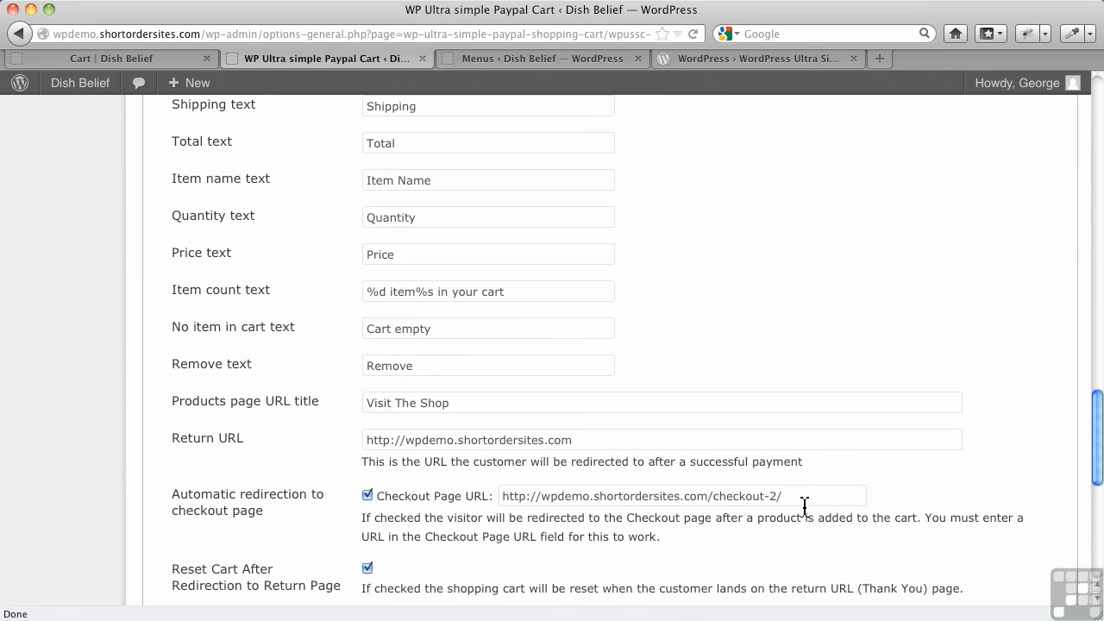
triple_click(536, 495)
key(super+v)
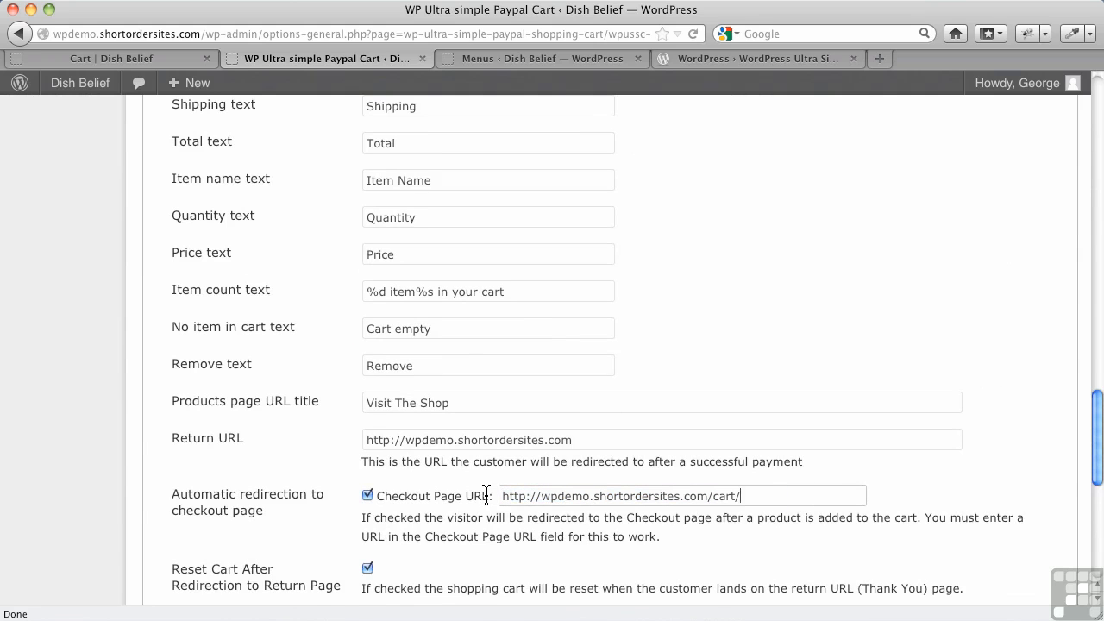
scroll(485, 495, down, 6)
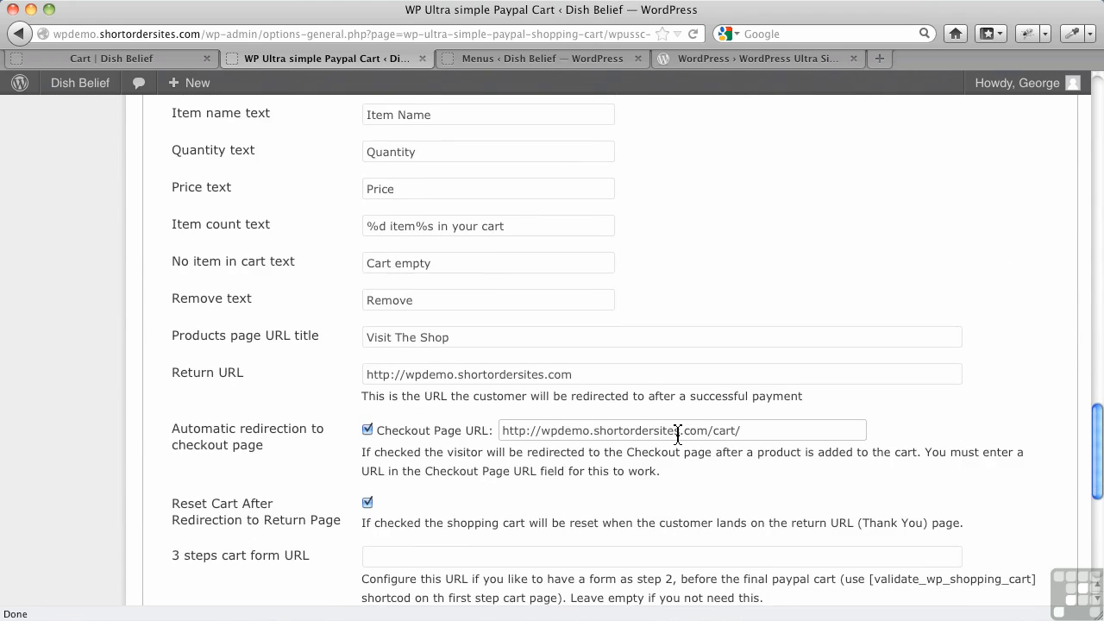
scroll(263, 515, down, 4)
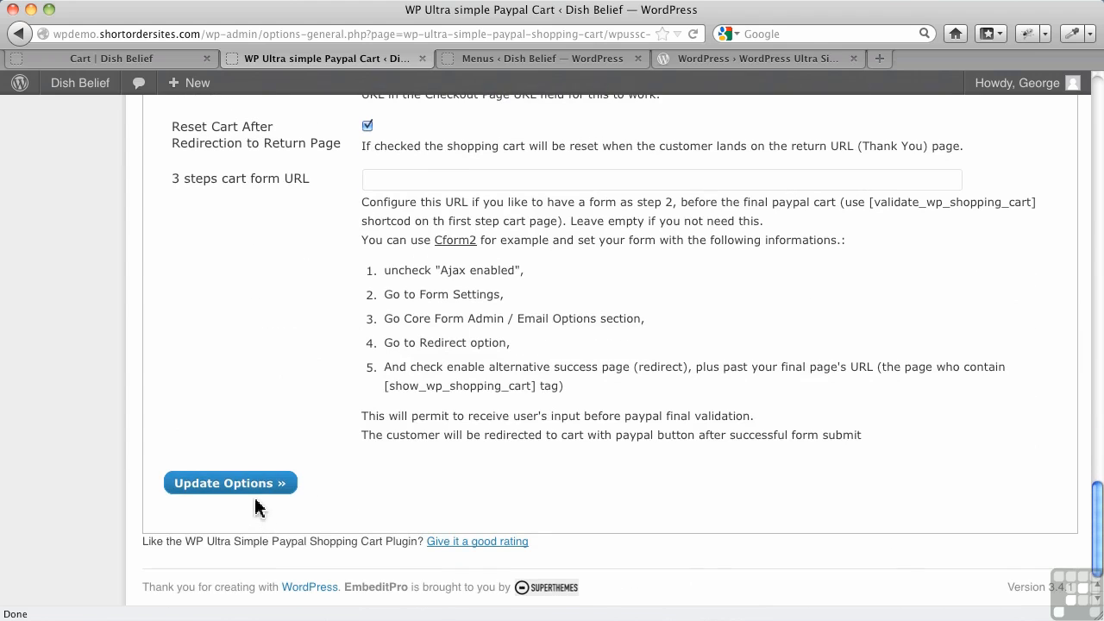
click(230, 483)
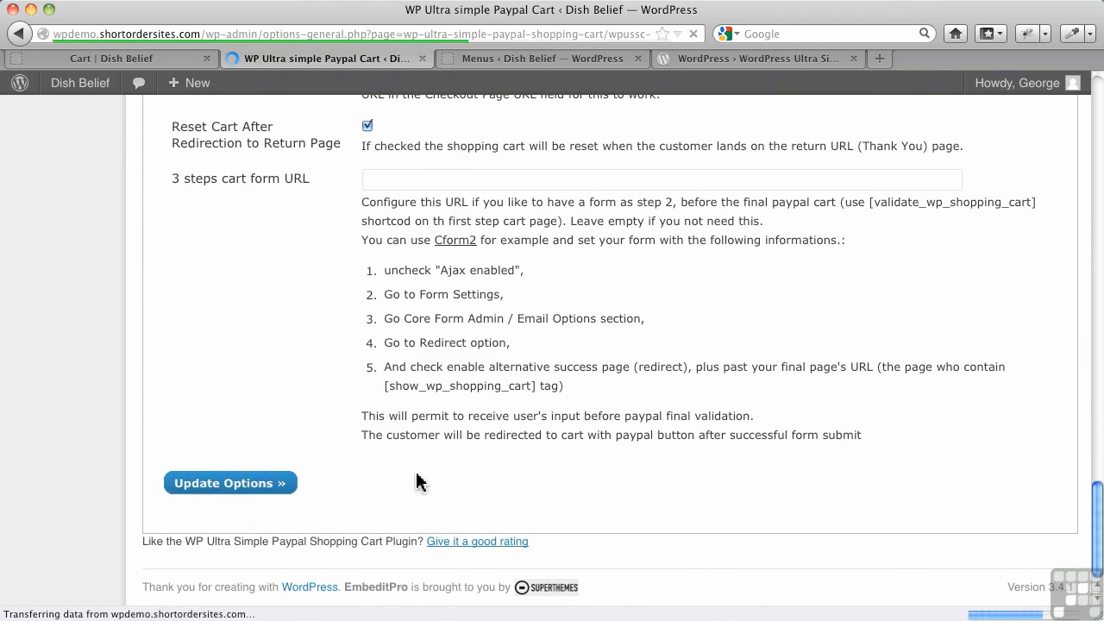
Add 10 Fall Beauty plates to the cart from the live home page and check the redirect and cart contents
click(136, 61)
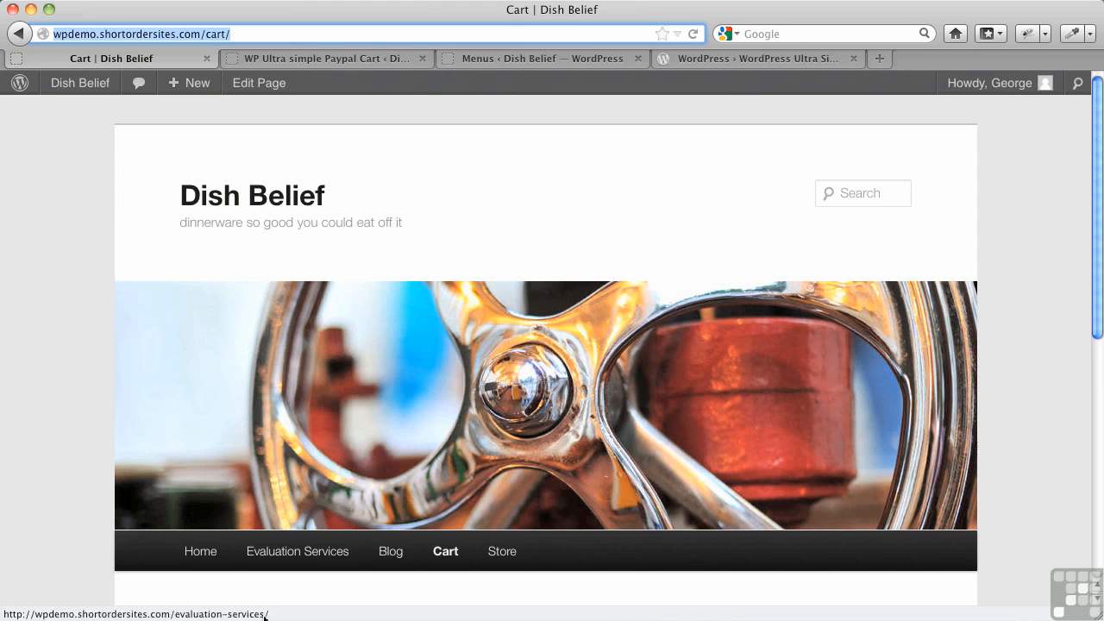
click(212, 569)
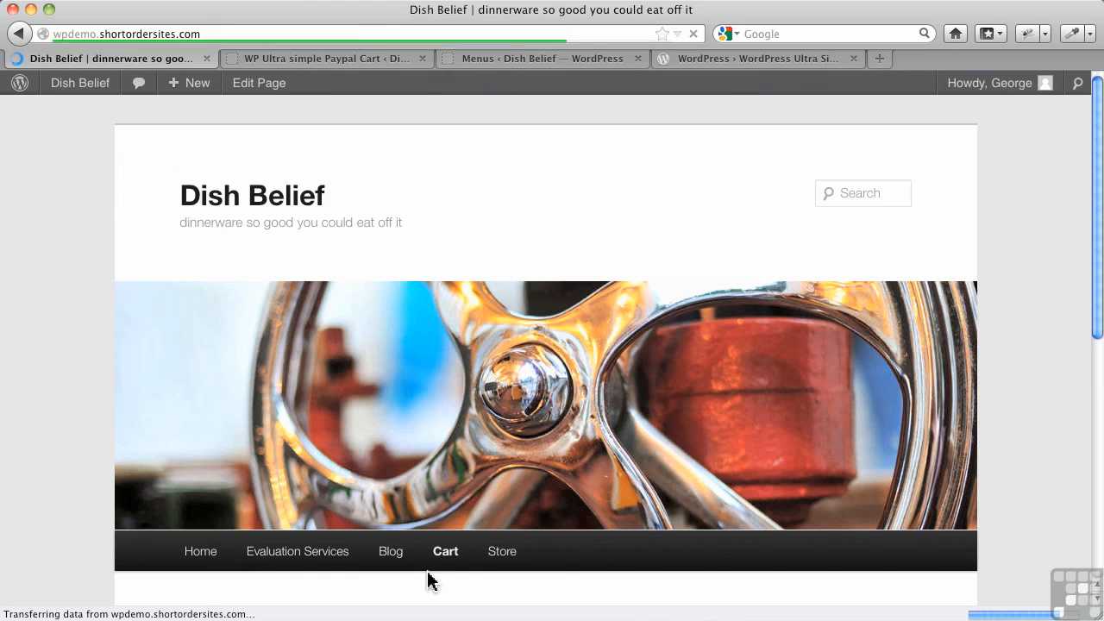
scroll(547, 526, down, 10)
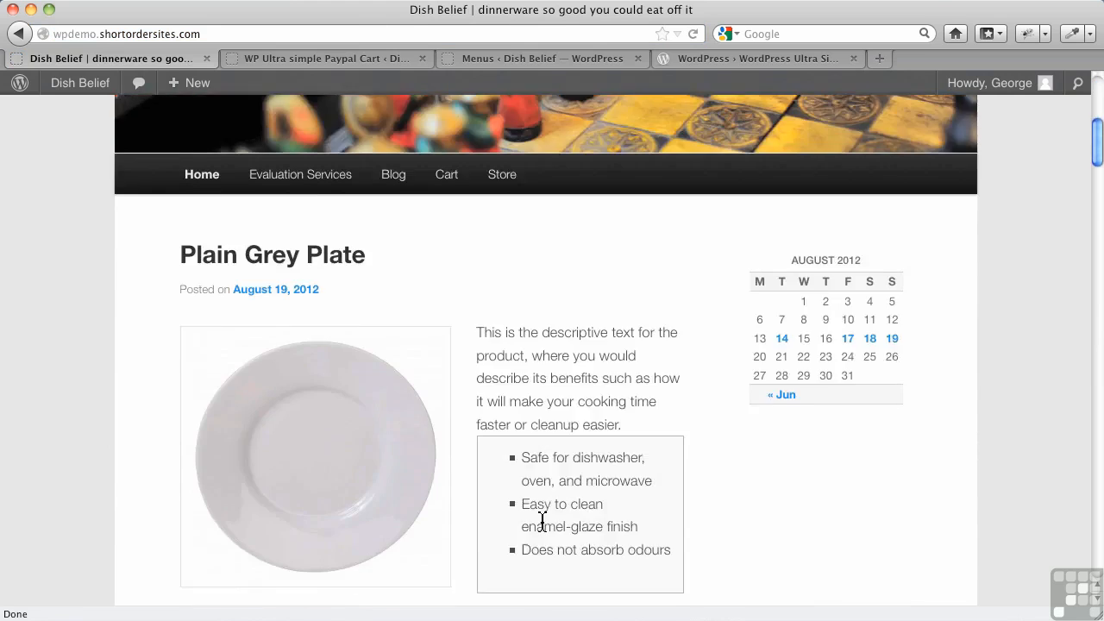
scroll(541, 517, down, 6)
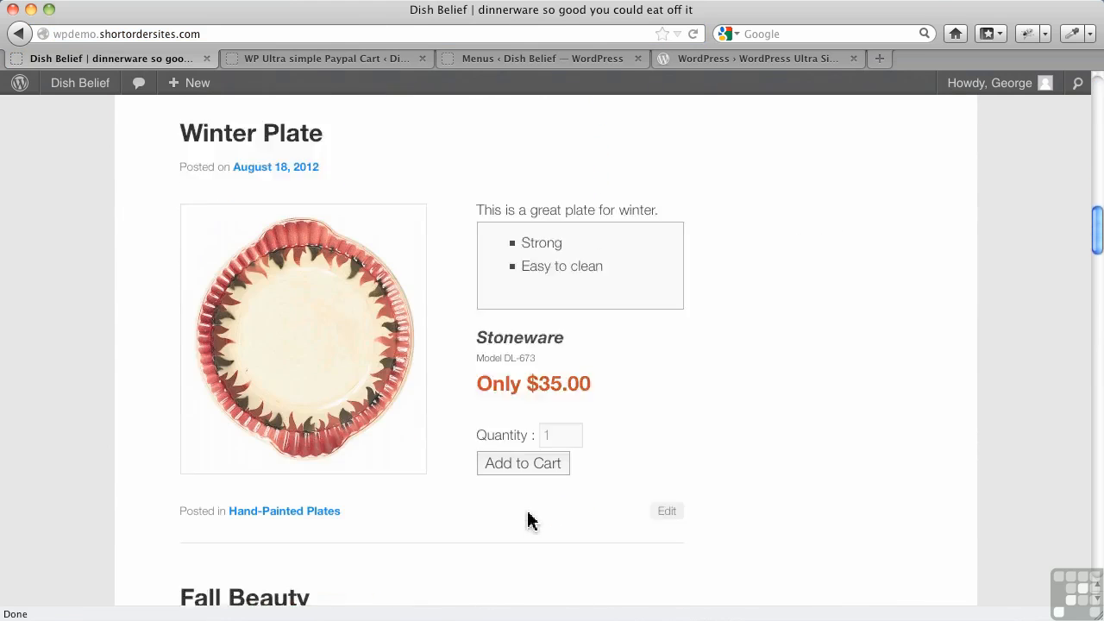
scroll(530, 520, down, 8)
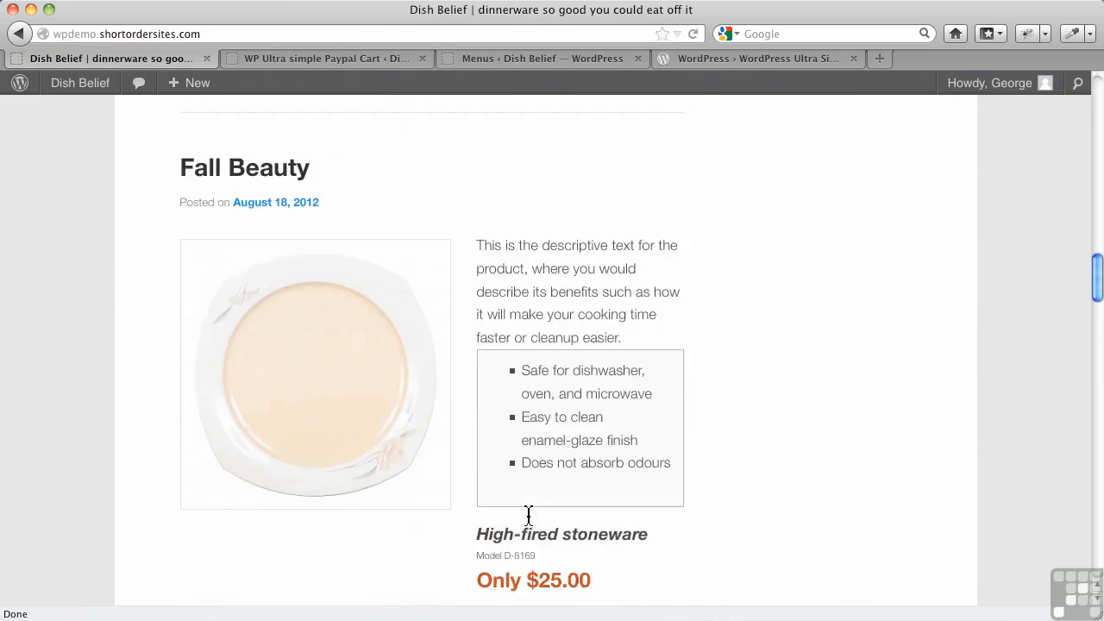
scroll(530, 520, down, 4)
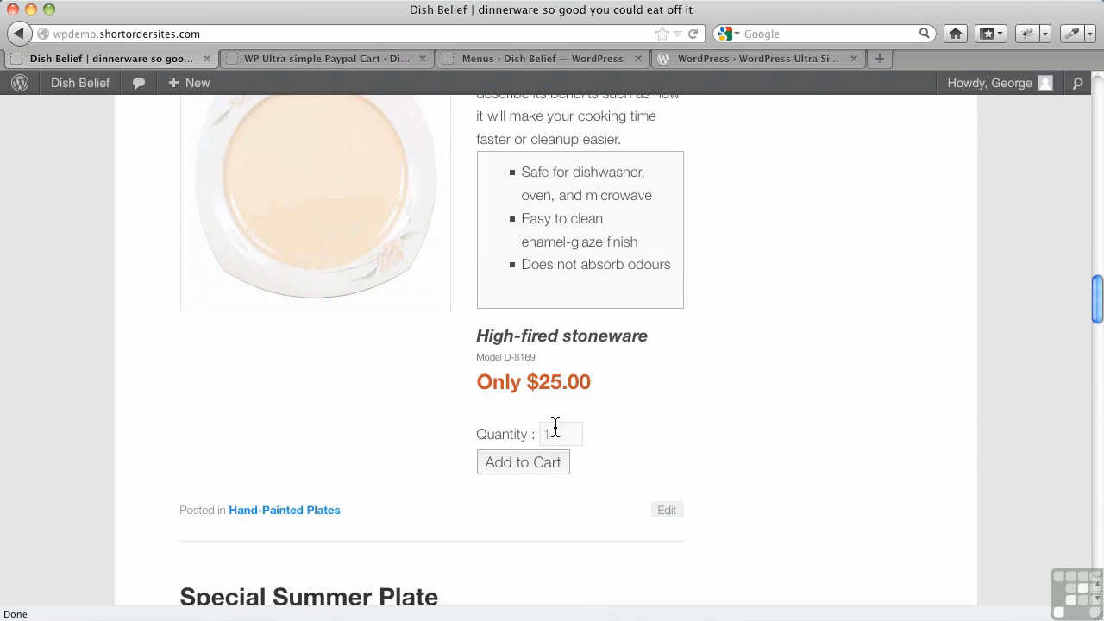
drag(556, 434, 533, 433)
text(10)
click(714, 405)
click(529, 463)
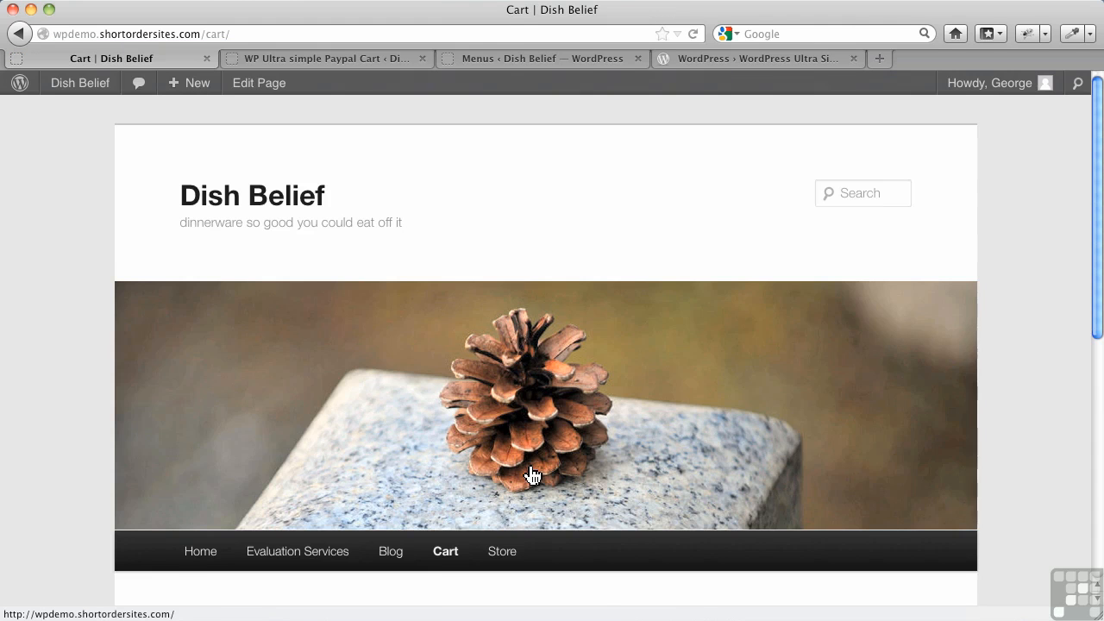
scroll(462, 526, down, 8)
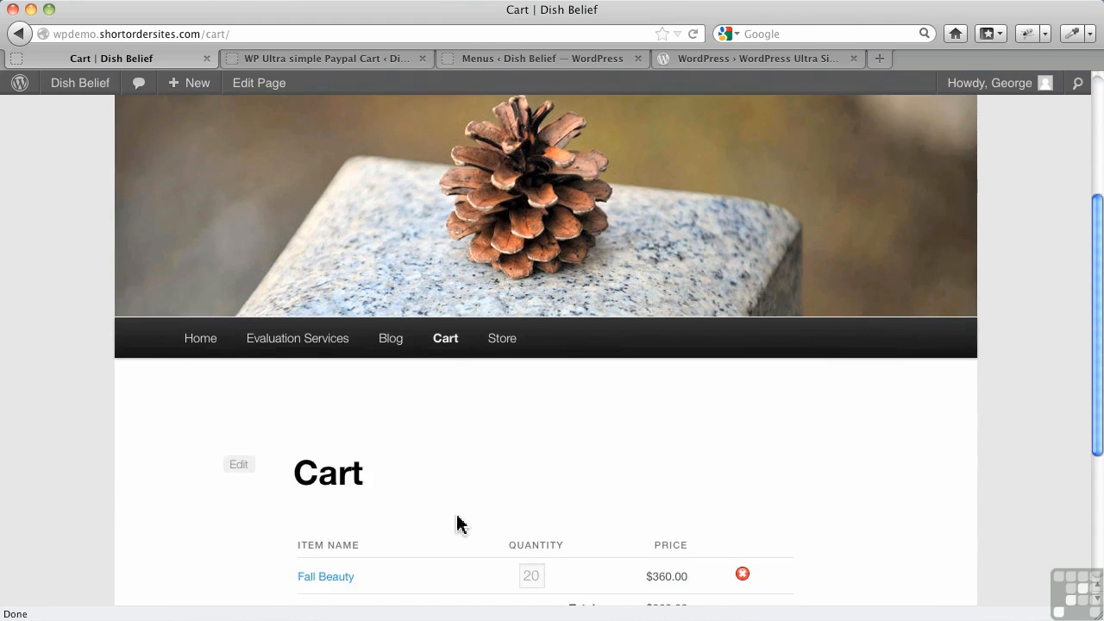
scroll(459, 524, down, 2)
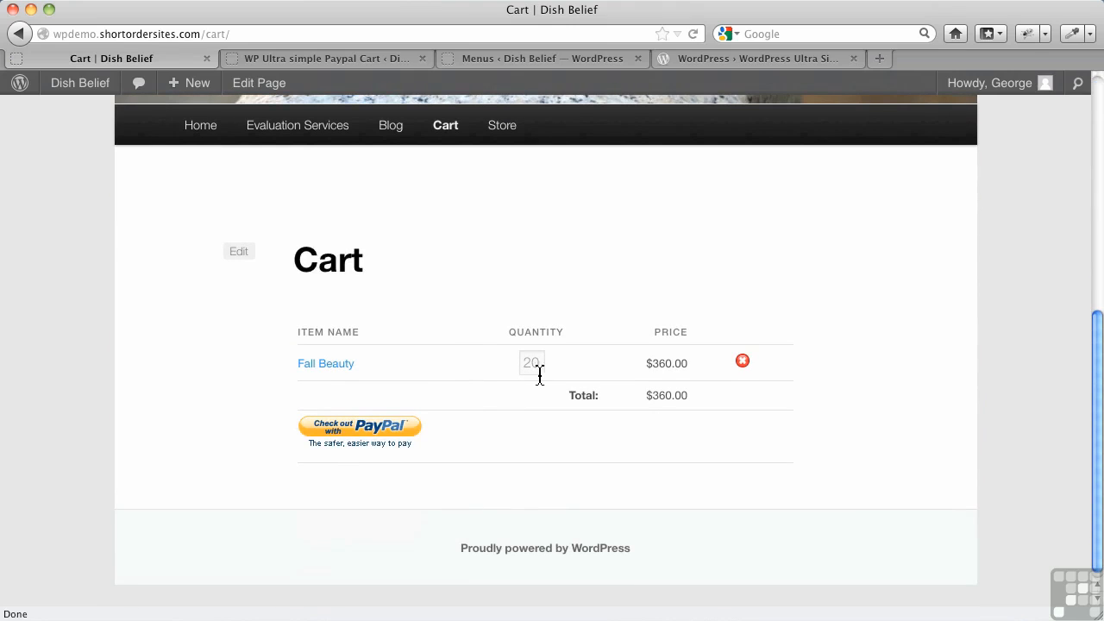